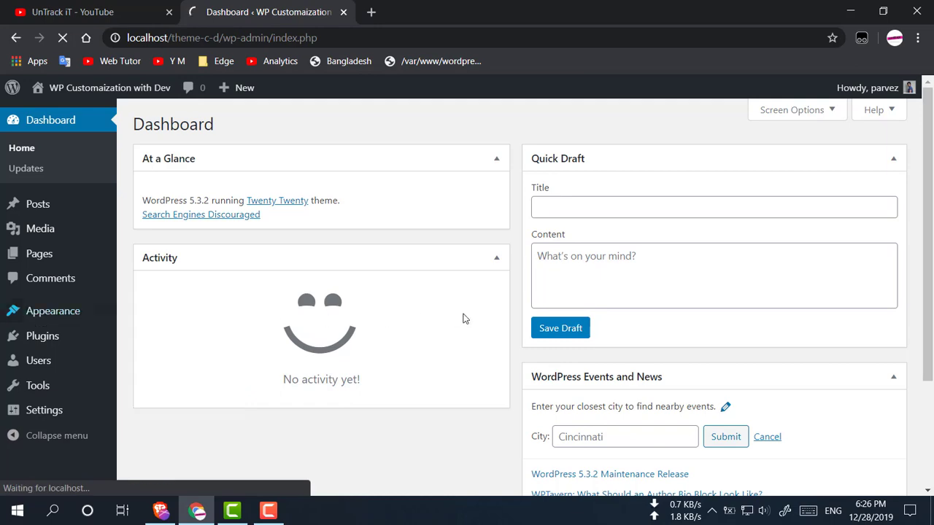
# Open Appearance > Themes to view Twenty Twenty 1.1 as the current theme.
pyautogui.click(365, 296)
pyautogui.scroll(2, 452, 289)
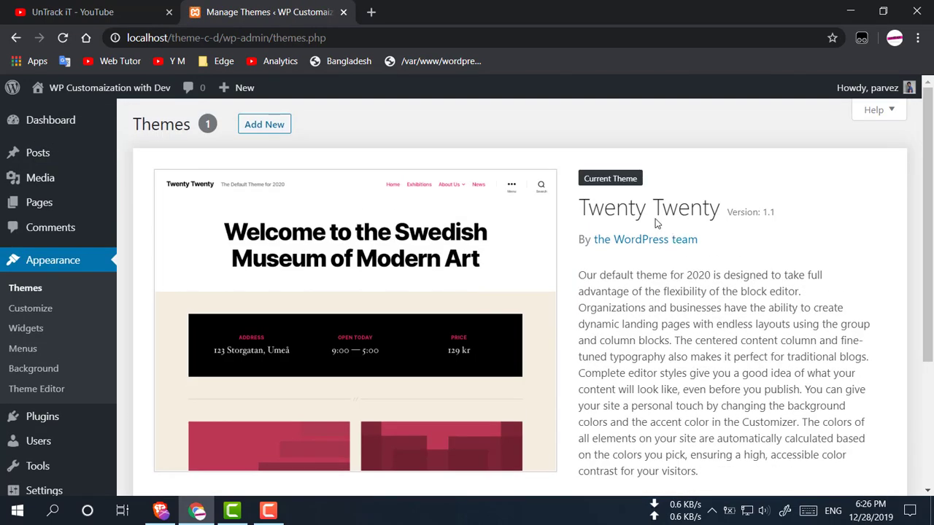
pyautogui.moveTo(581, 207); pyautogui.dragTo(719, 221)
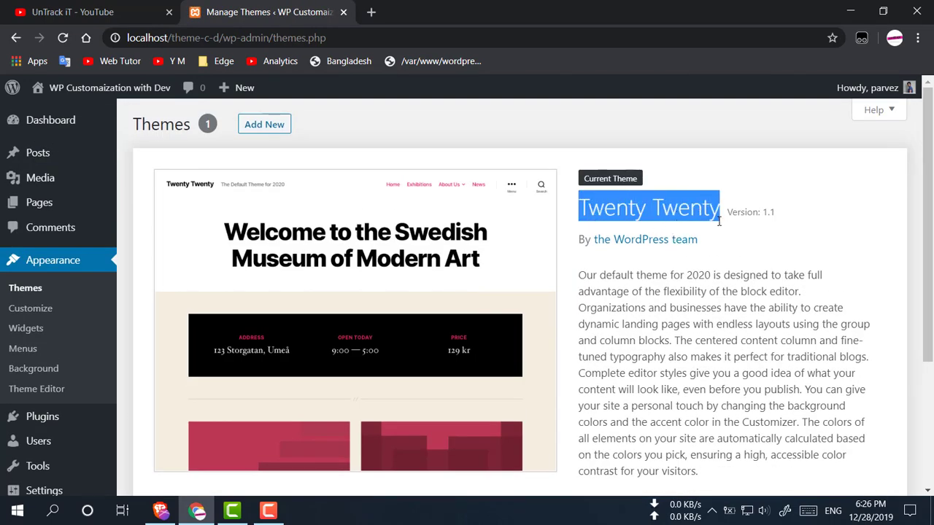
pyautogui.click(720, 205)
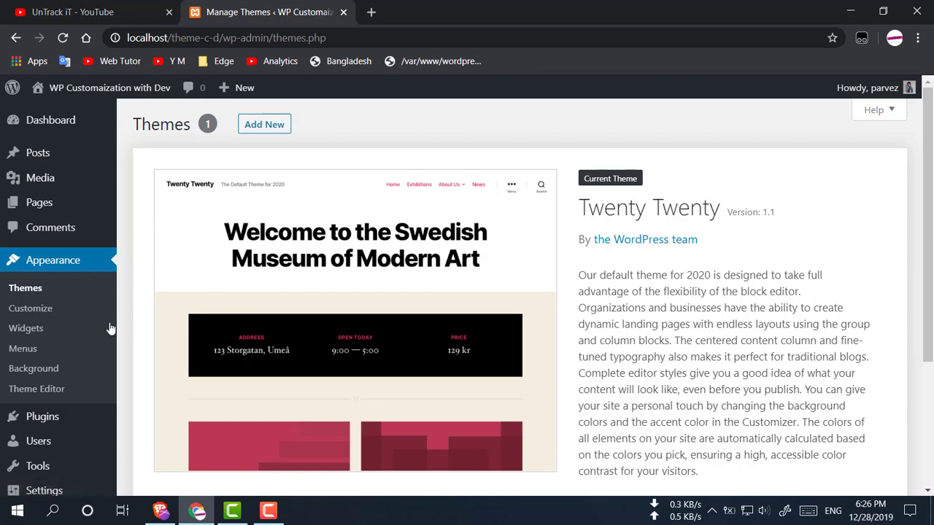
pyautogui.scroll(-1, 53, 355)
# Search Add Plugins for 'Elementor', then launch the XAMPP Control Panel from the system tray.
pyautogui.moveTo(56, 349)
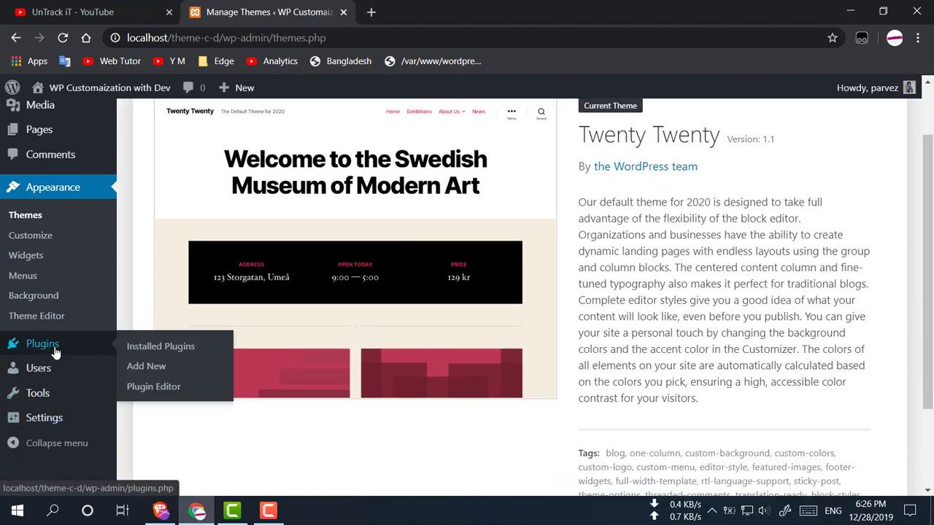
pyautogui.click(144, 365)
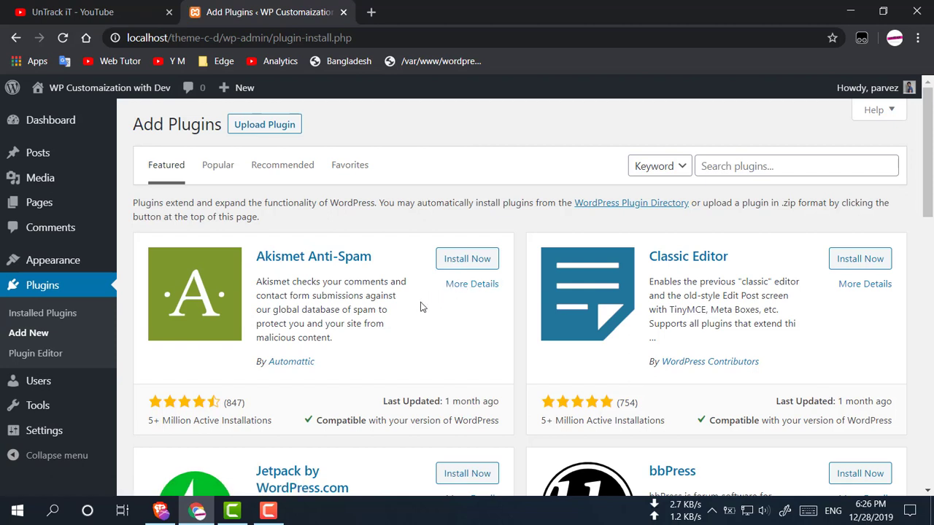
pyautogui.click(719, 165)
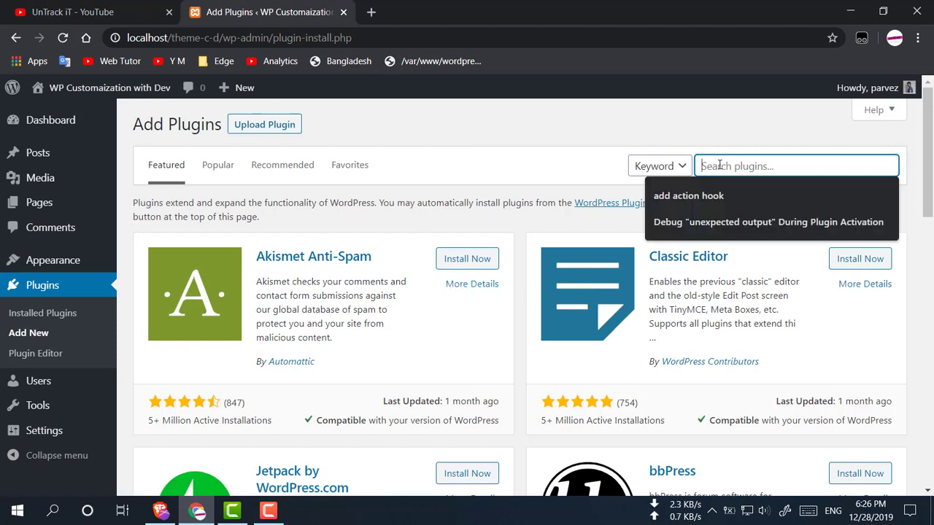
pyautogui.write('Elementor')
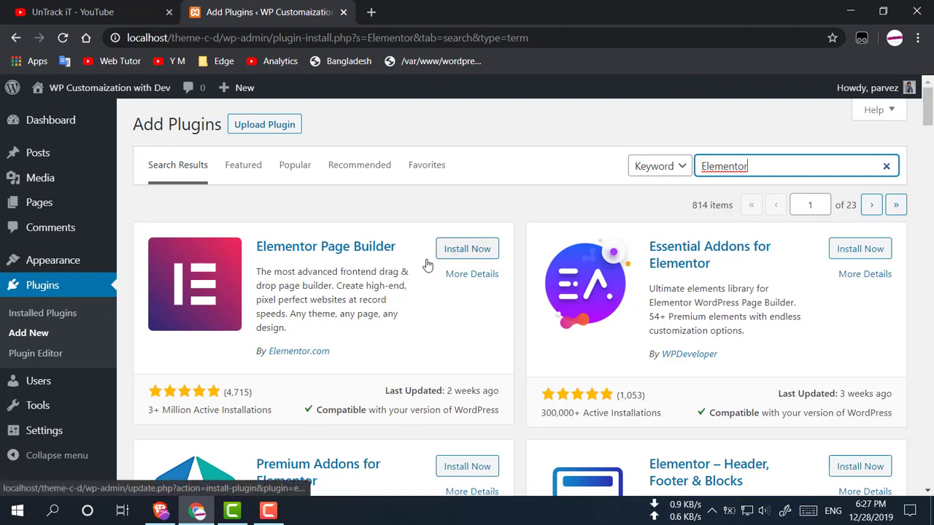
pyautogui.click(711, 512)
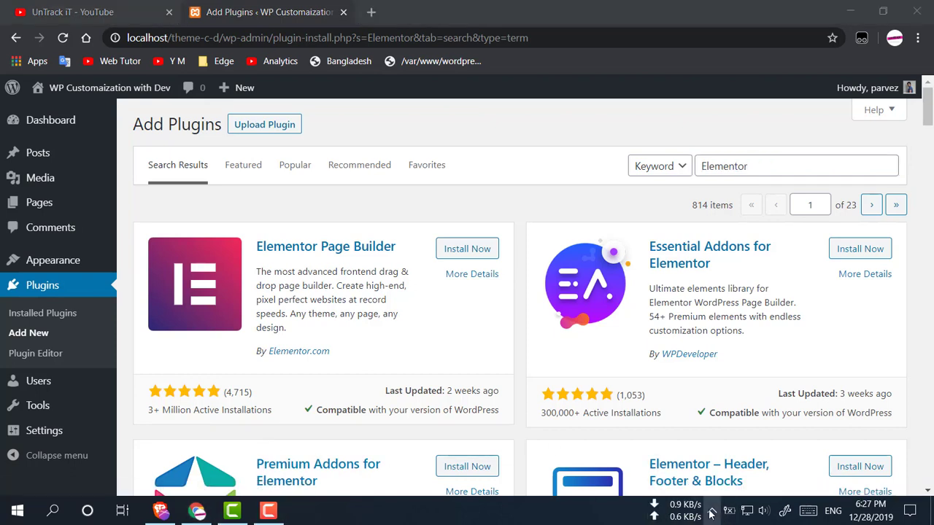
pyautogui.click(731, 431)
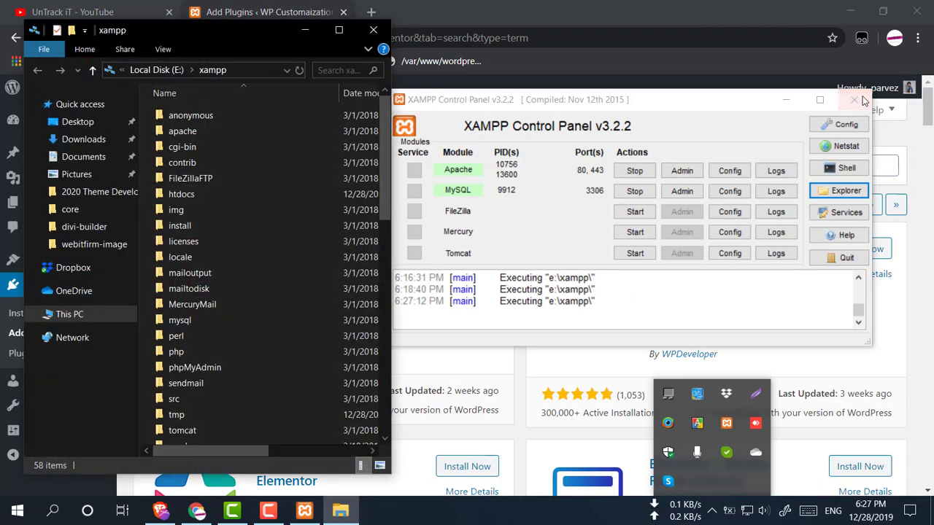
# Browse File Explorer to xampp\htdocs\theme-c-d\wp-content\themes, then minimize it.
pyautogui.click(854, 99)
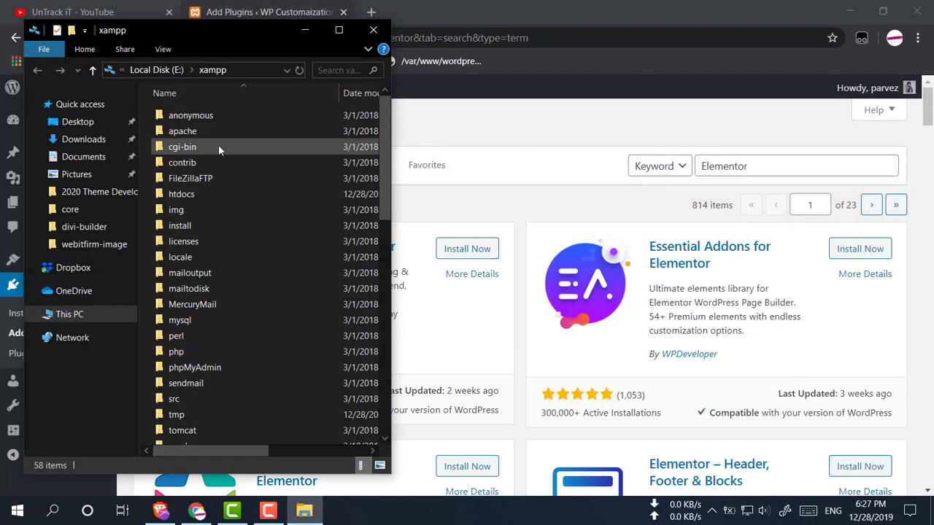
pyautogui.doubleClick(238, 193)
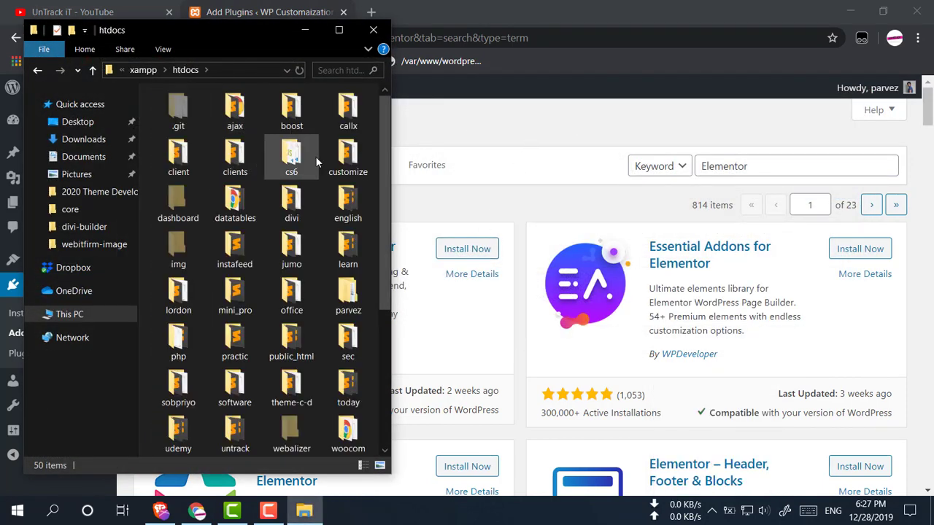
pyautogui.click(339, 29)
pyautogui.doubleClick(831, 148)
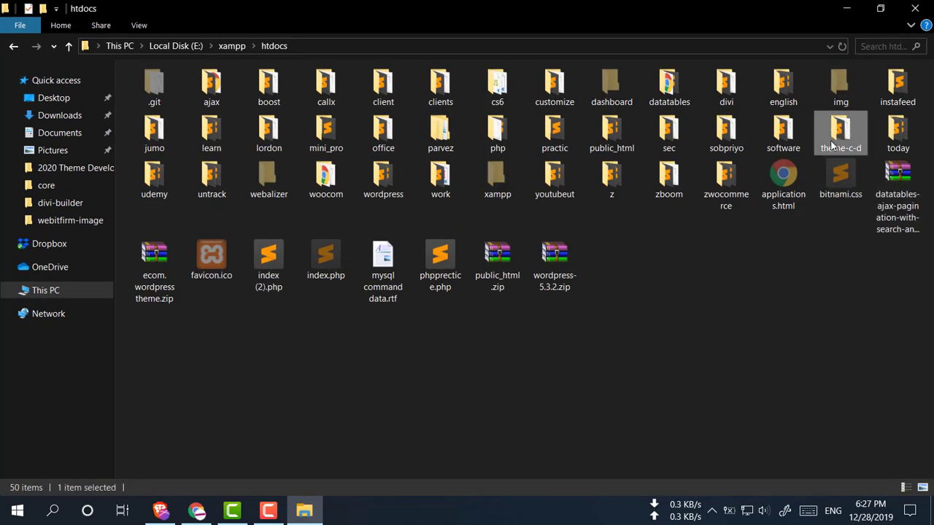
pyautogui.doubleClick(192, 107)
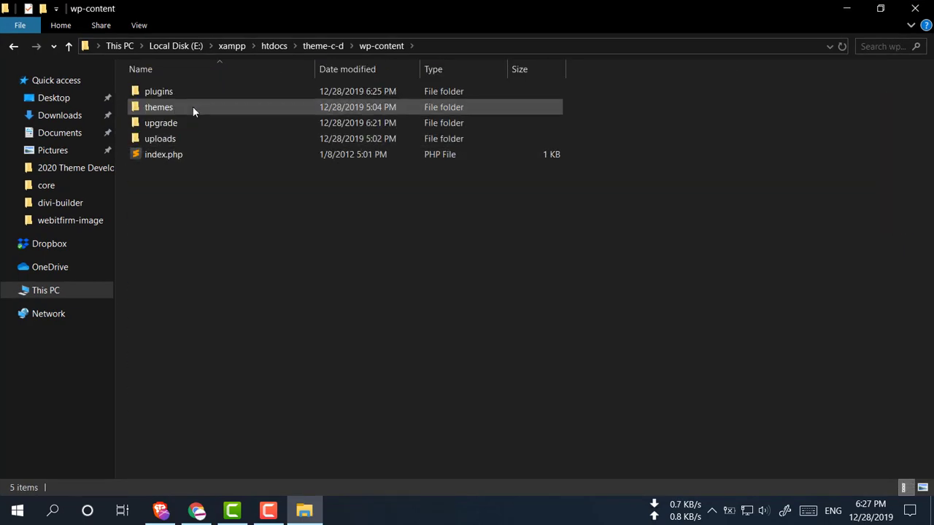
pyautogui.doubleClick(193, 107)
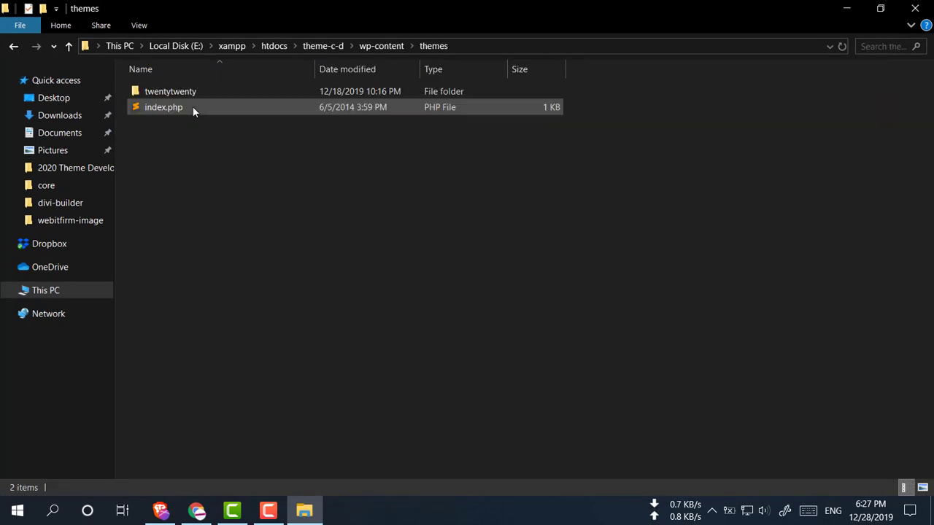
pyautogui.click(846, 8)
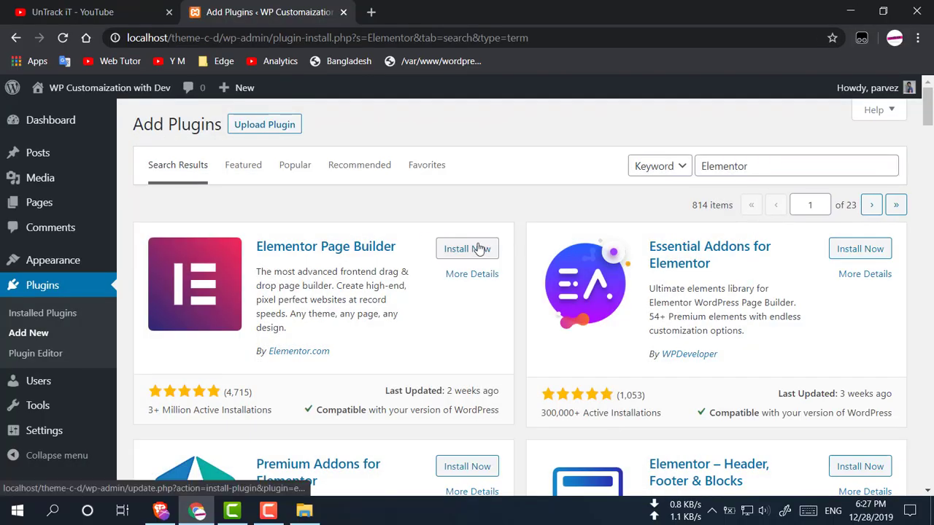
# Start installing Elementor Page Builder and paste the elementor folder into wp-content\themes.
pyautogui.click(476, 248)
pyautogui.click(837, 11)
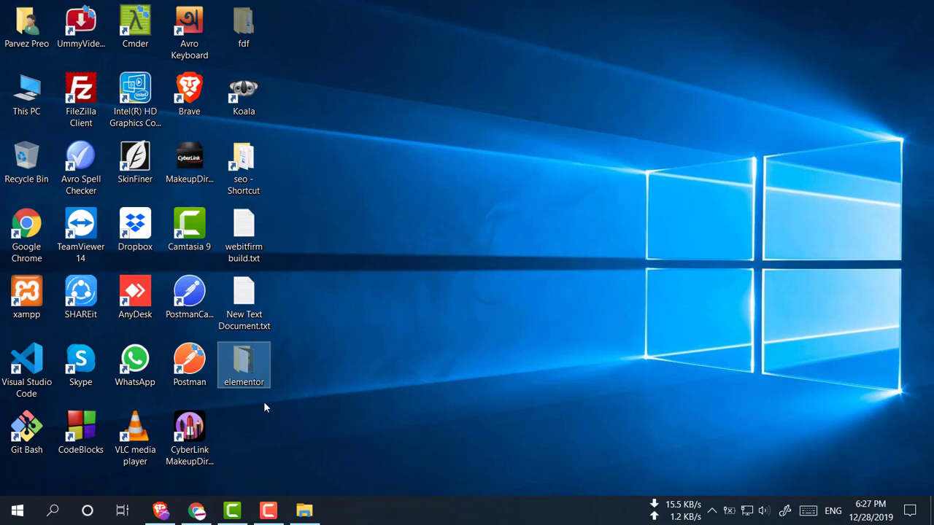
pyautogui.click(210, 510)
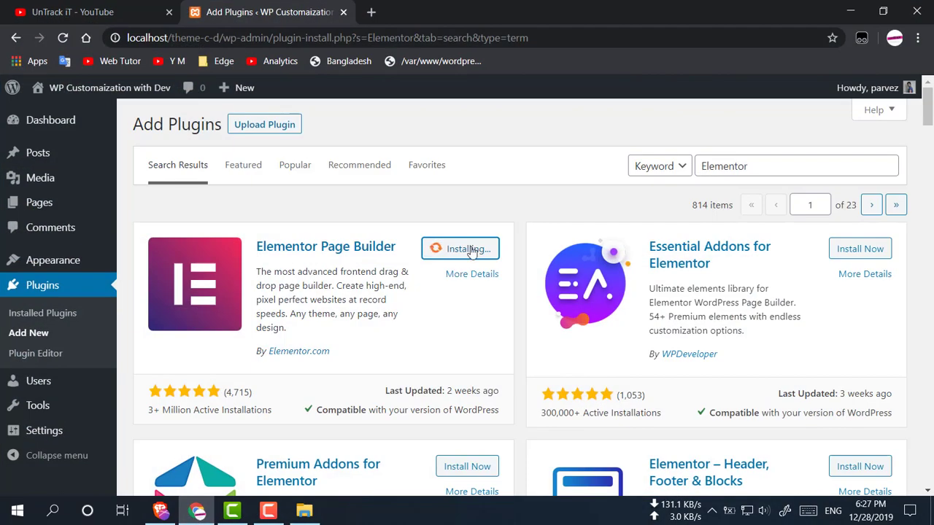
pyautogui.click(305, 511)
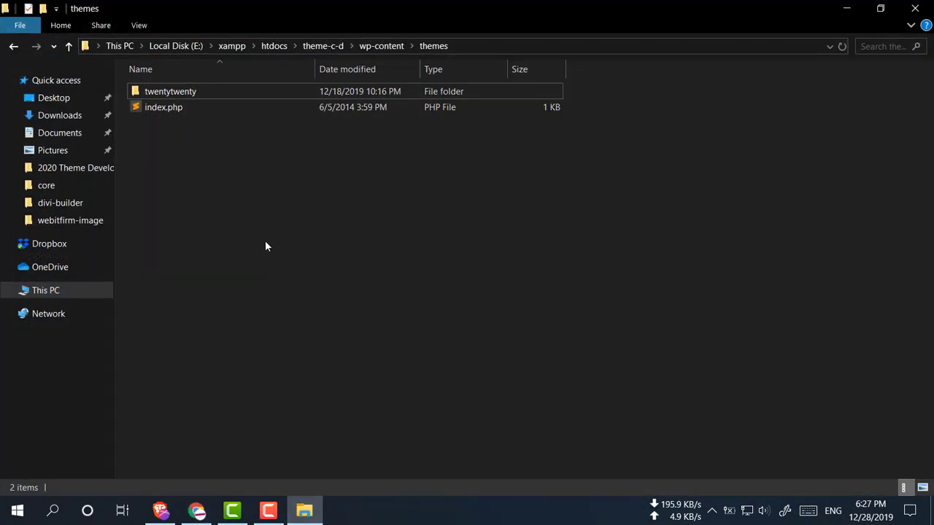
pyautogui.hotkey('ctrl', 'v')
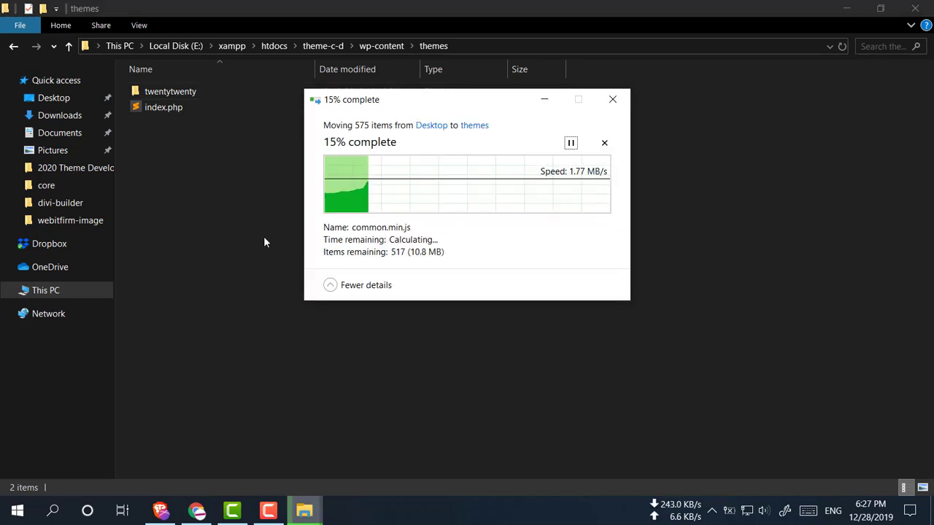
# Back in WordPress, select the Elementor Page Builder title and open a new browser tab.
pyautogui.click(197, 511)
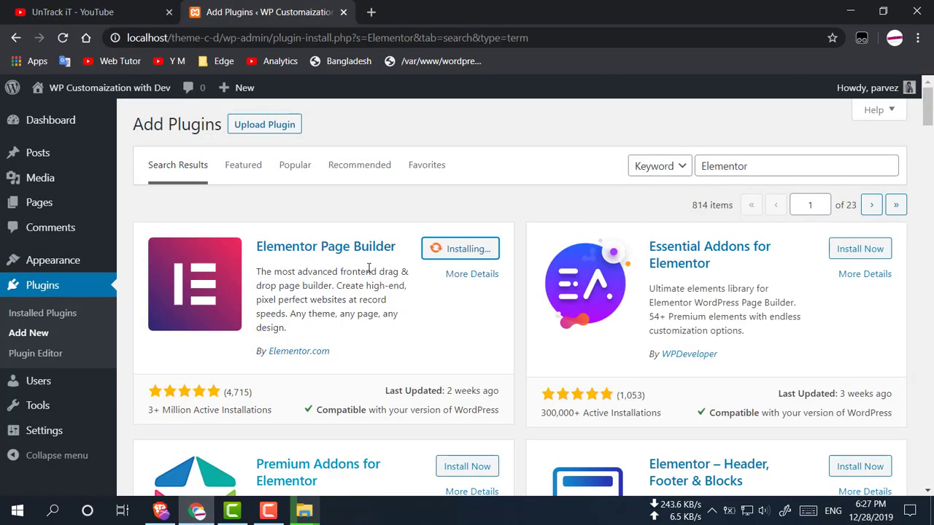
pyautogui.moveTo(358, 248); pyautogui.dragTo(256, 251)
pyautogui.hotkey('ctrl', 'c')
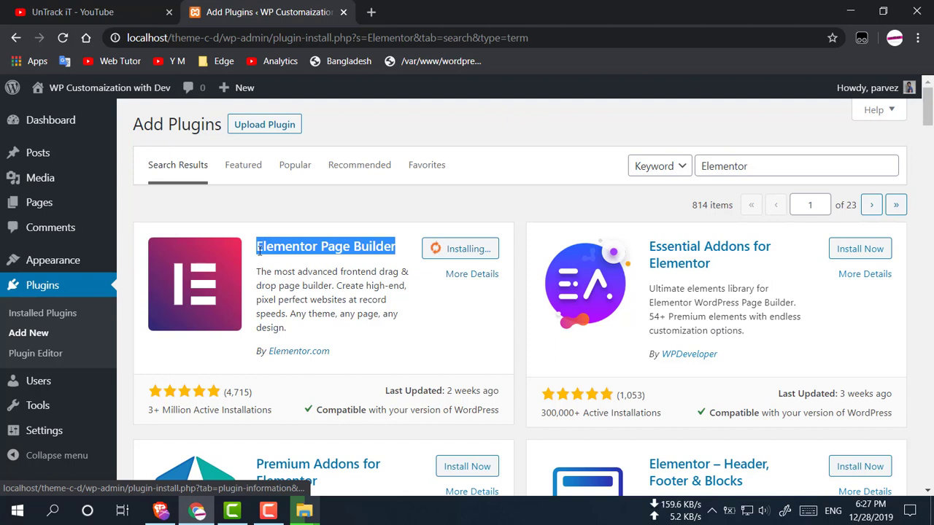
pyautogui.click(370, 11)
pyautogui.write('g')
pyautogui.press('Return')
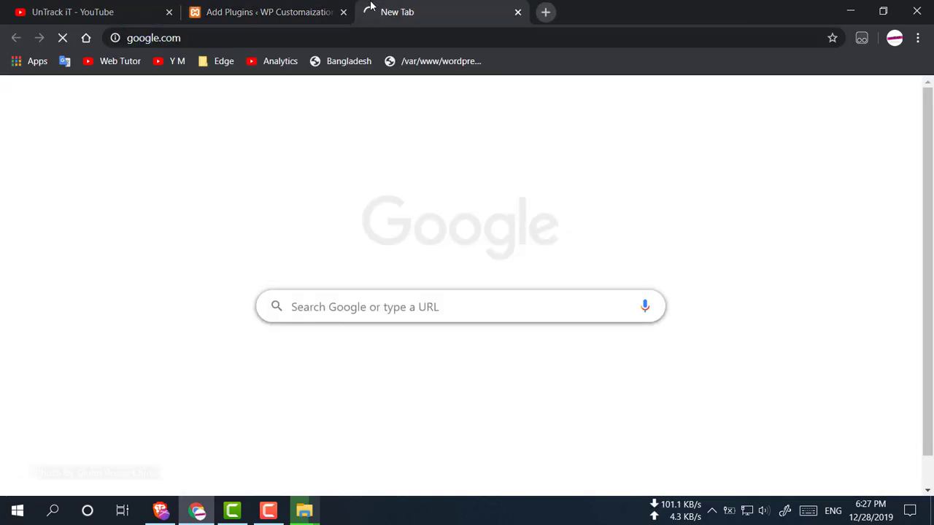
pyautogui.hotkey('ctrl', 'v')
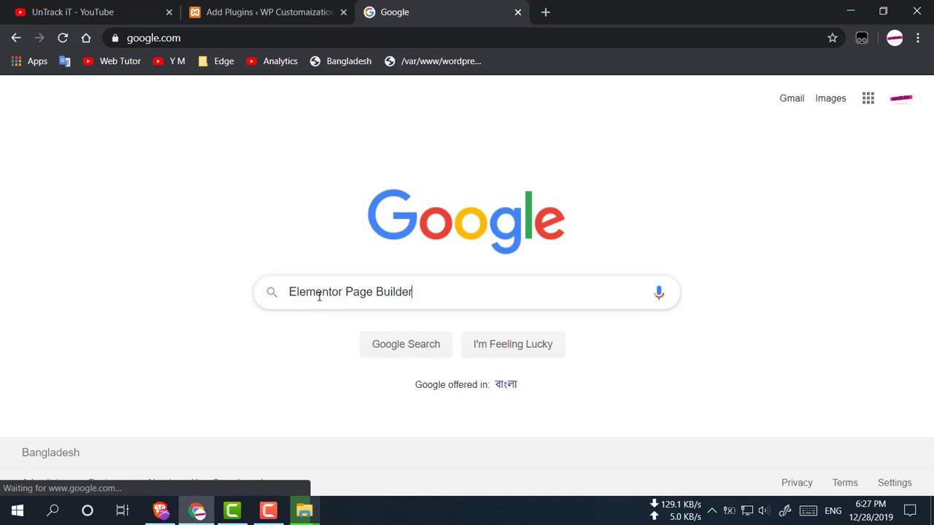
pyautogui.press('Return')
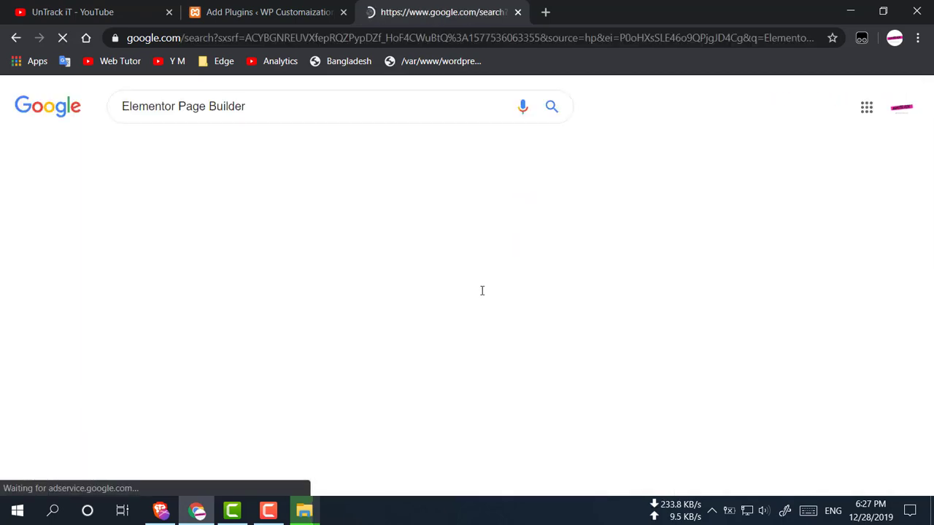
pyautogui.scroll(-5, 409, 346)
pyautogui.scroll(-2, 378, 350)
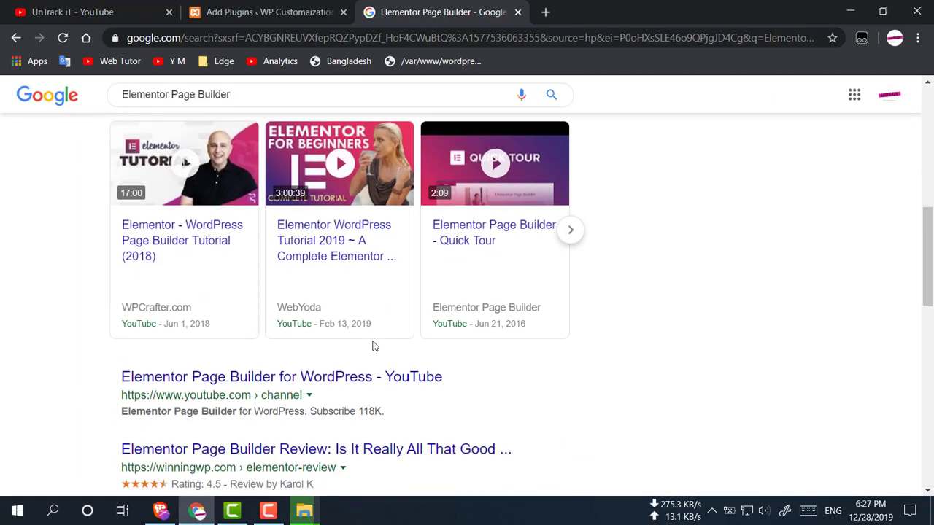
pyautogui.scroll(3, 314, 343)
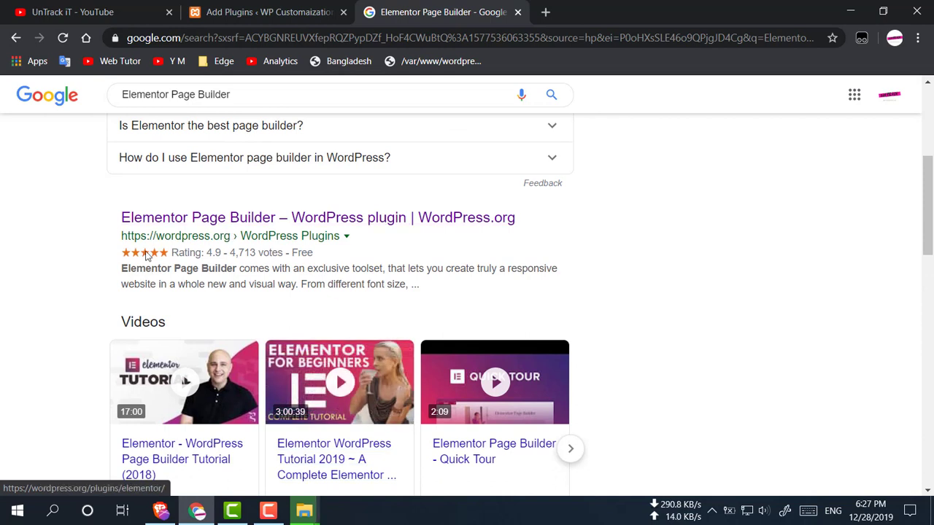
pyautogui.click(261, 219)
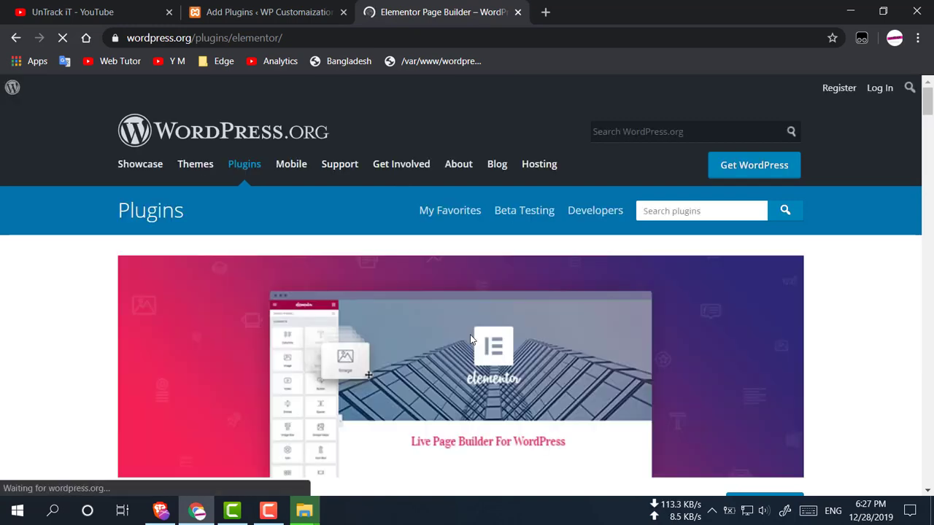
pyautogui.scroll(-4, 829, 218)
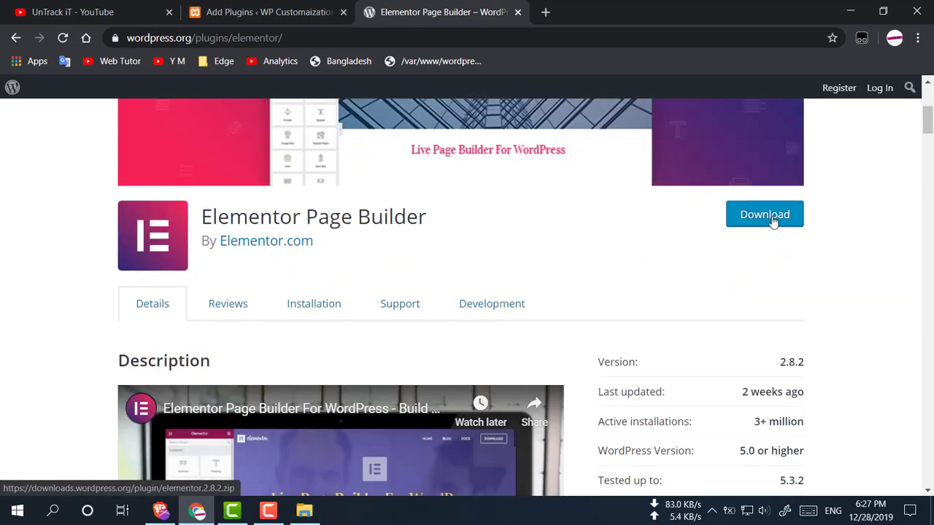
pyautogui.middleClick(464, 5)
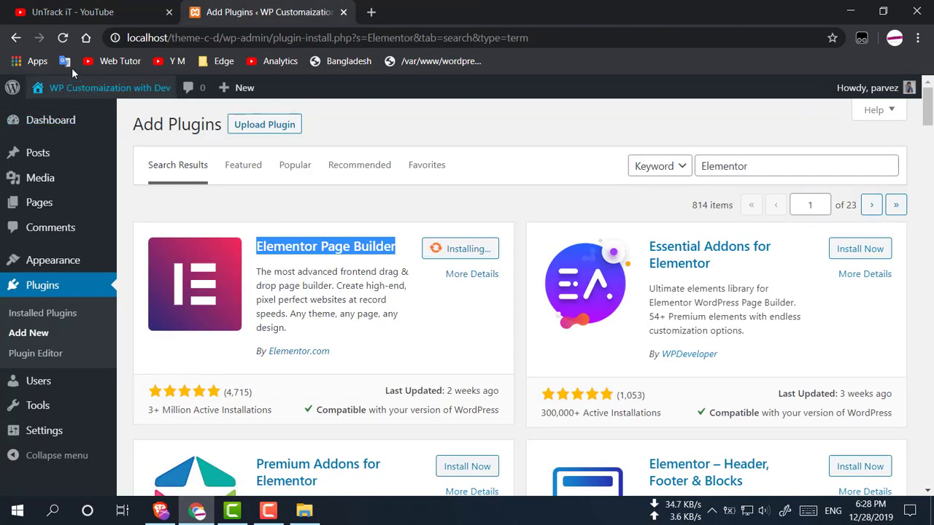
# Reload the plugin search results and install Elementor Page Builder.
pyautogui.click(63, 41)
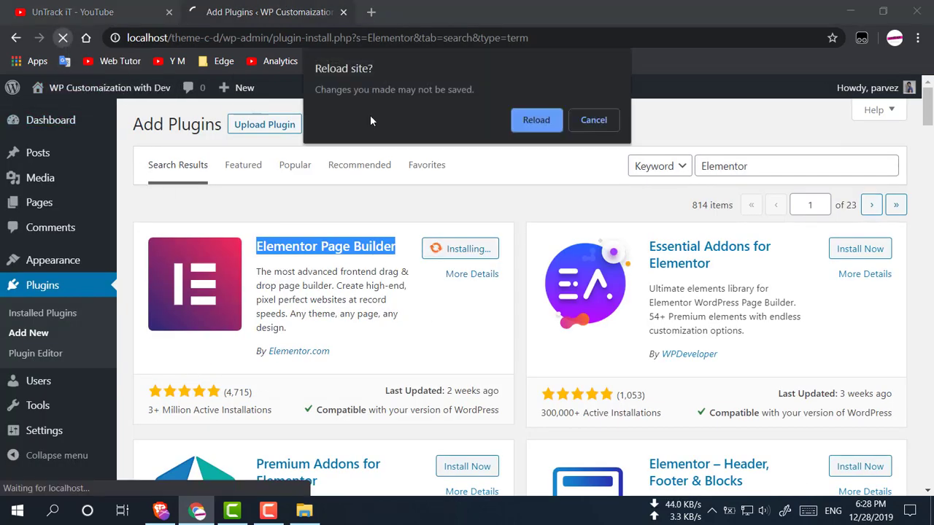
pyautogui.click(540, 121)
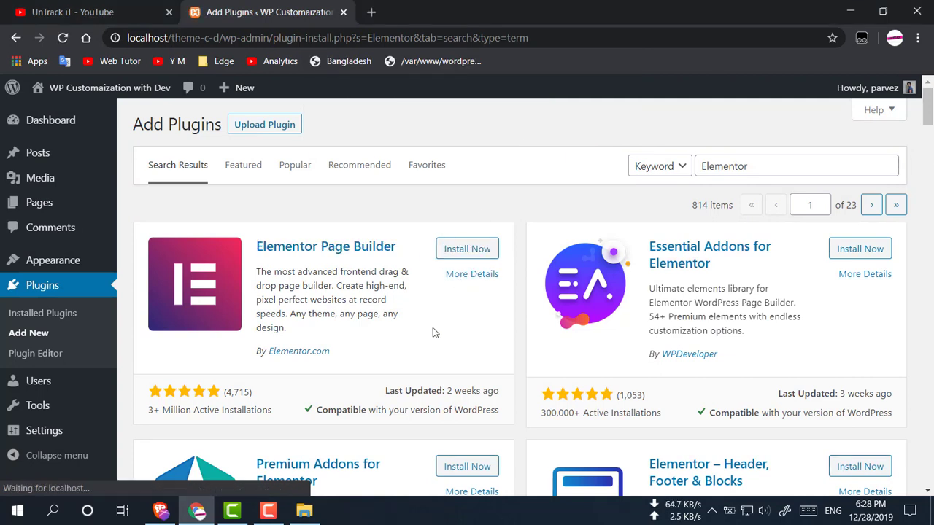
pyautogui.click(466, 254)
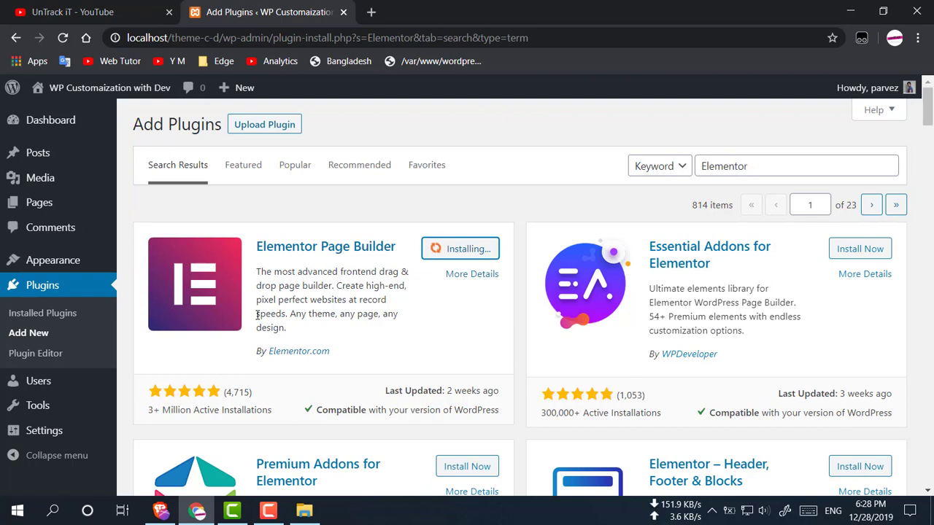
# Leave for Installed Plugins, where Elementor 2.8.2 is listed as inactive.
pyautogui.click(51, 315)
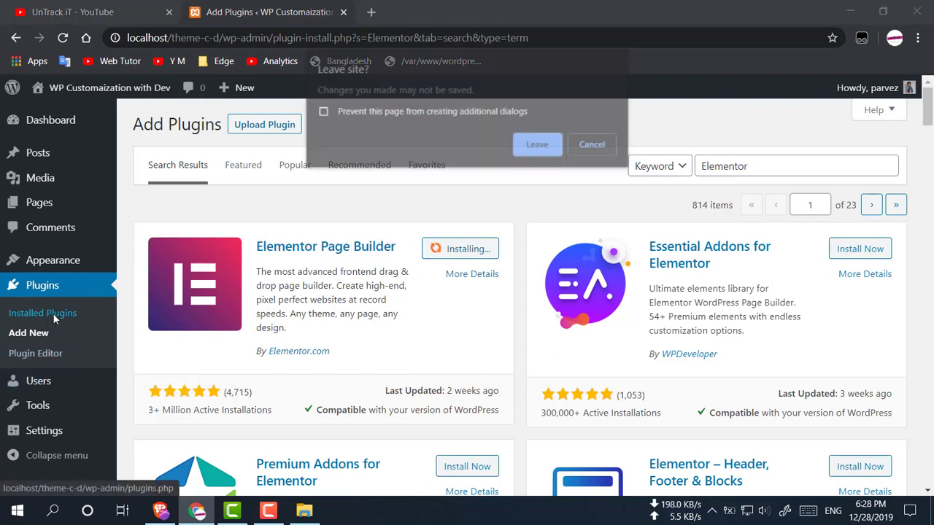
pyautogui.click(539, 144)
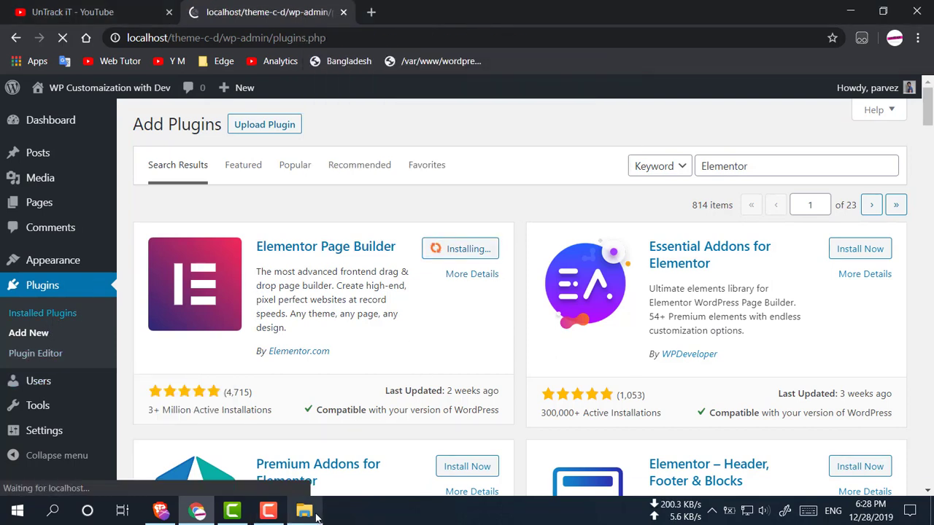
pyautogui.click(314, 515)
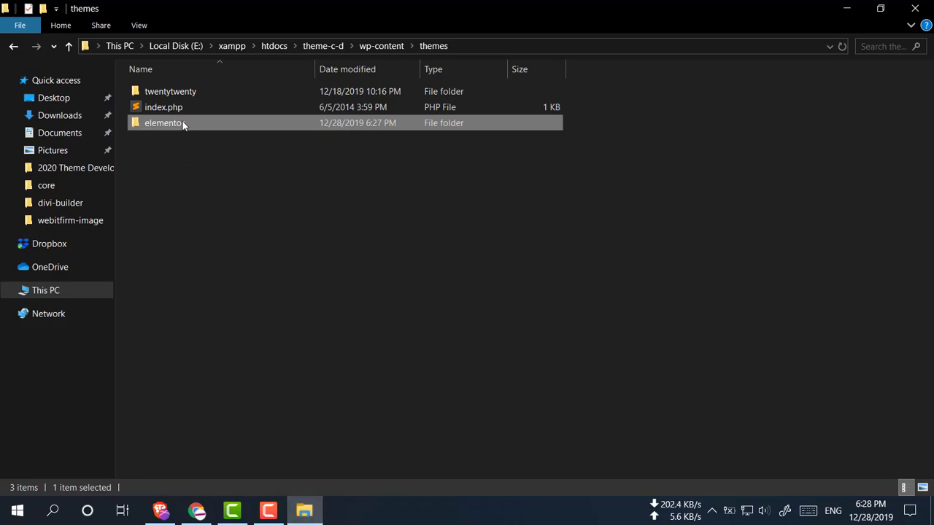
pyautogui.click(304, 510)
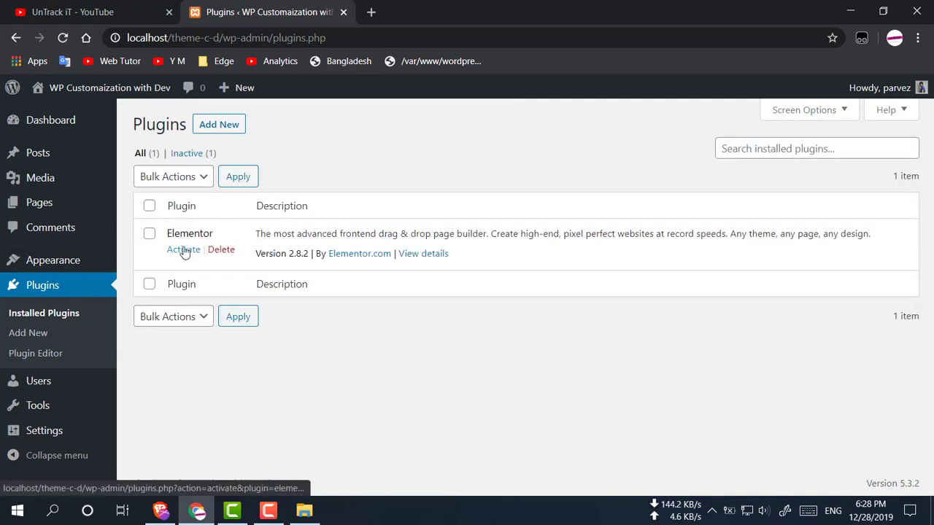
# Copy the Elementor name, search it in Add Plugins, and activate Elementor Page Builder.
pyautogui.click(38, 337)
pyautogui.moveTo(215, 234); pyautogui.dragTo(163, 237)
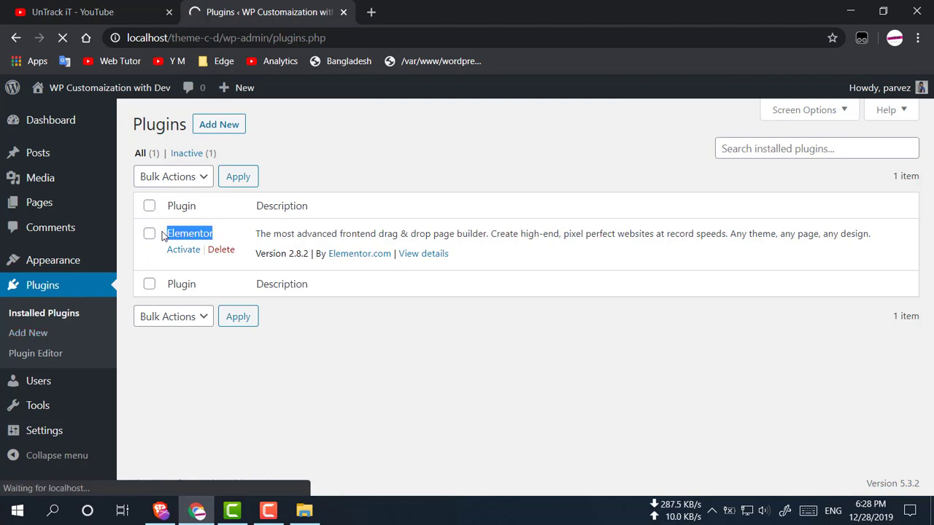
pyautogui.rightClick(169, 234)
pyautogui.click(194, 241)
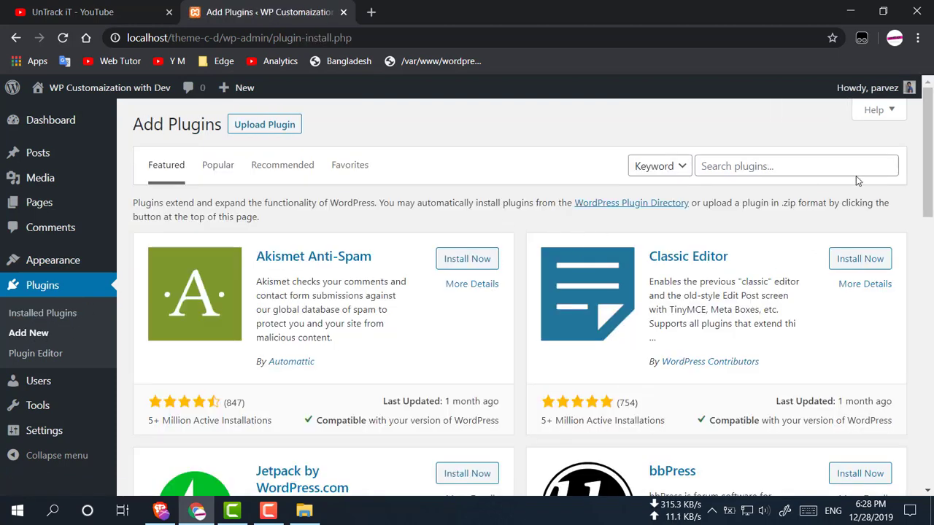
pyautogui.click(836, 164)
pyautogui.write('Elementor Page Builder')
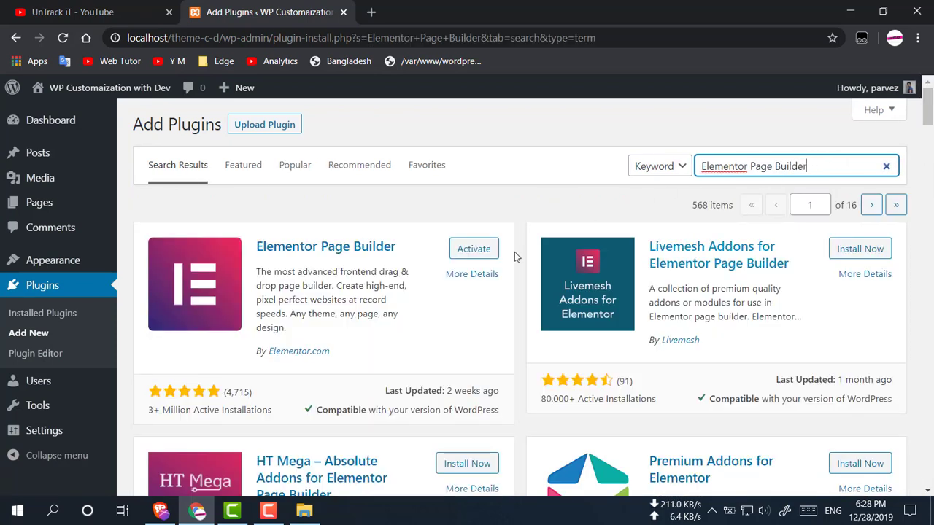
pyautogui.click(479, 253)
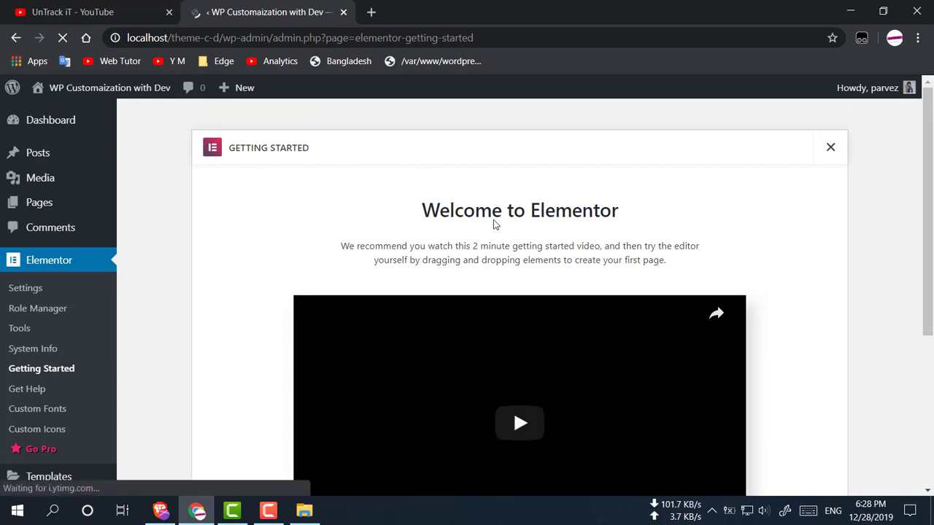
# Close Elementor's Getting Started welcome panel.
pyautogui.scroll(-3, 510, 343)
pyautogui.scroll(3, 595, 340)
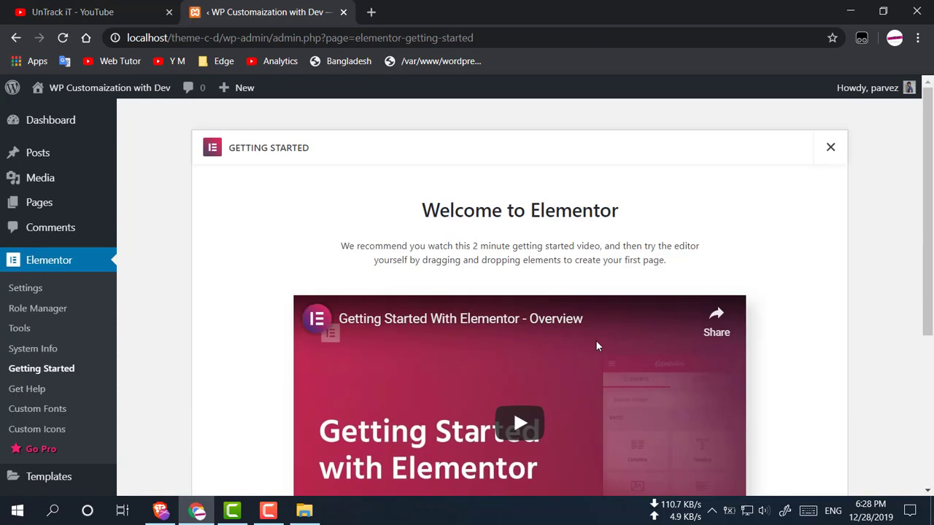
pyautogui.scroll(-4, 427, 367)
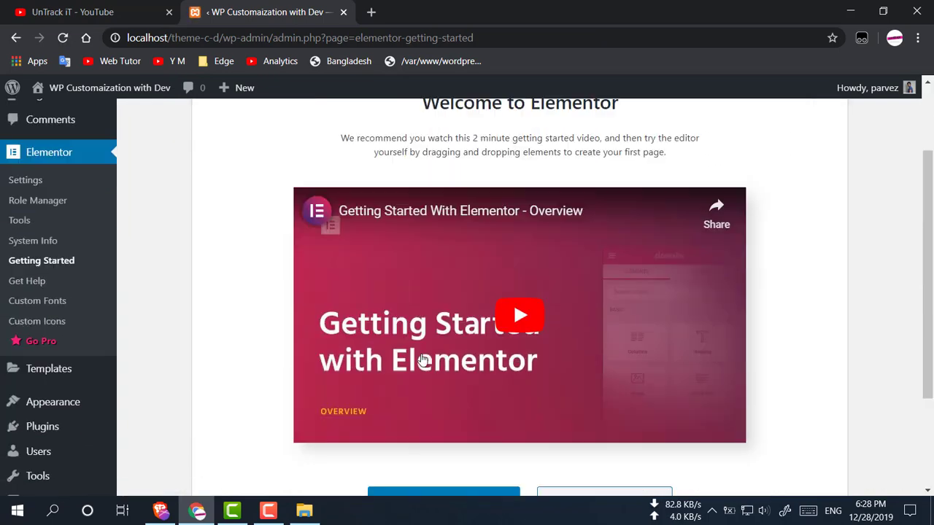
pyautogui.scroll(4, 863, 155)
pyautogui.click(830, 147)
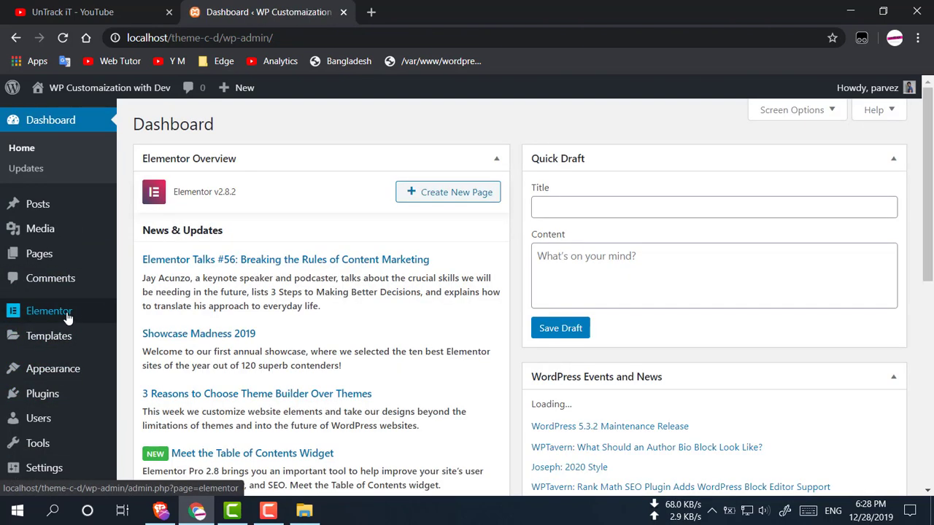
# Review Elementor's settings page, then return to Installed Plugins showing Elementor 2.8.2 active.
pyautogui.click(67, 318)
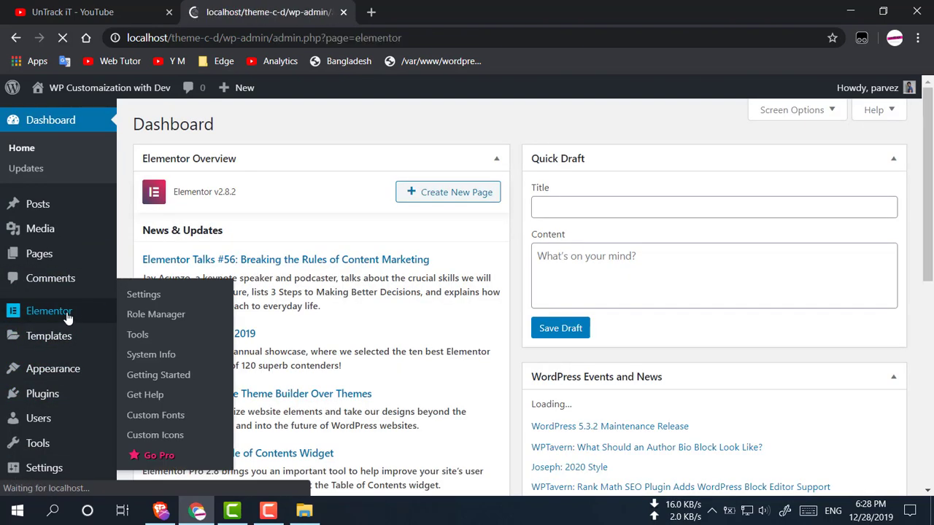
pyautogui.scroll(-2, 81, 340)
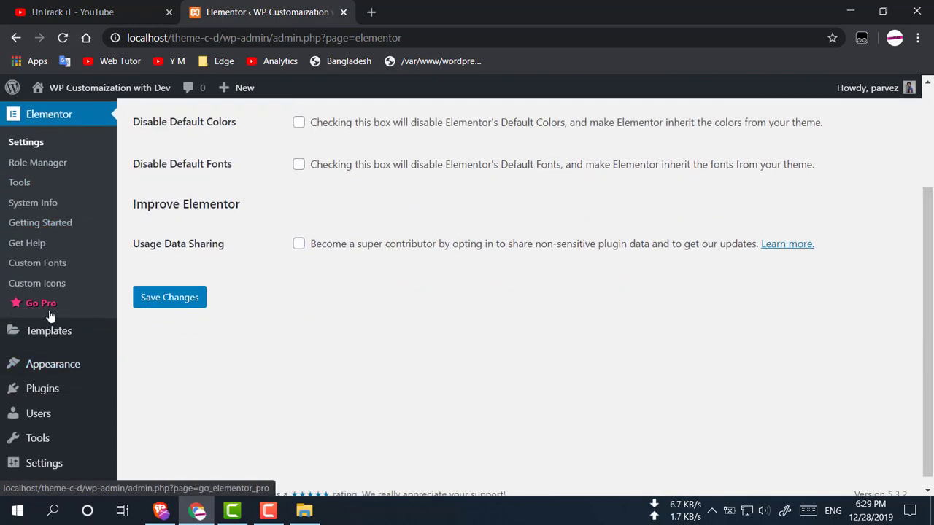
pyautogui.scroll(2, 258, 331)
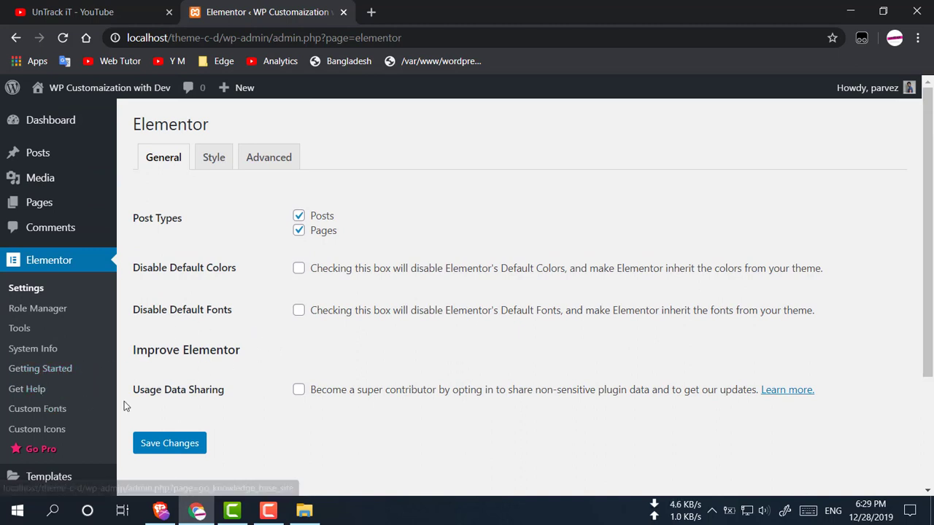
pyautogui.scroll(-1, 182, 414)
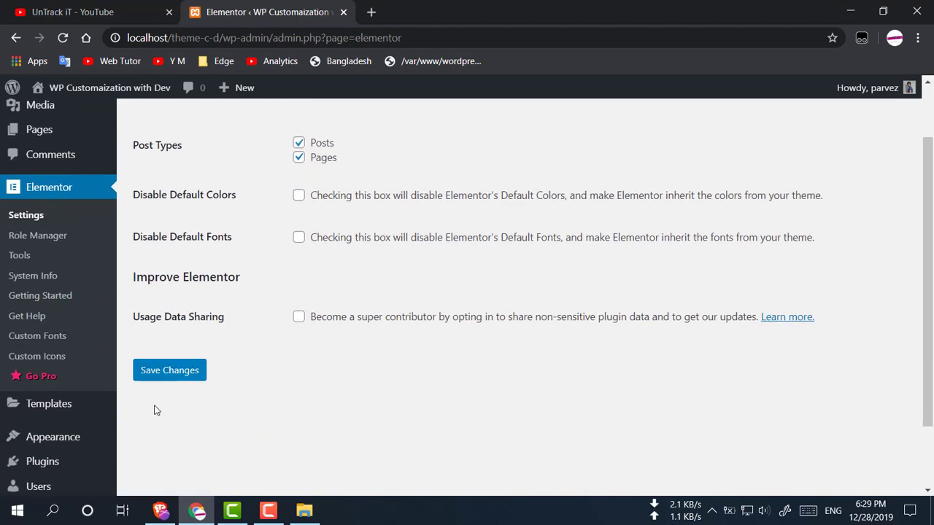
pyautogui.scroll(1, 46, 380)
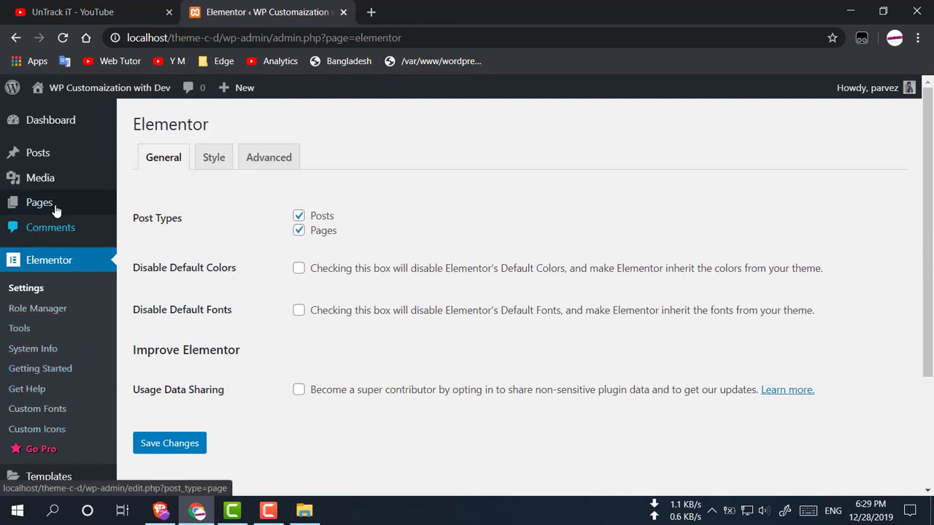
pyautogui.scroll(-2, 69, 329)
pyautogui.moveTo(53, 363)
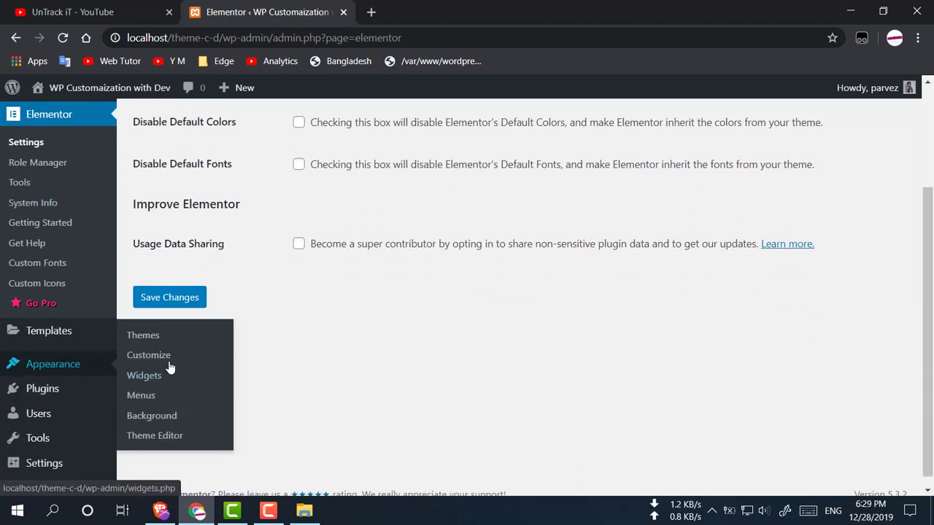
pyautogui.click(62, 392)
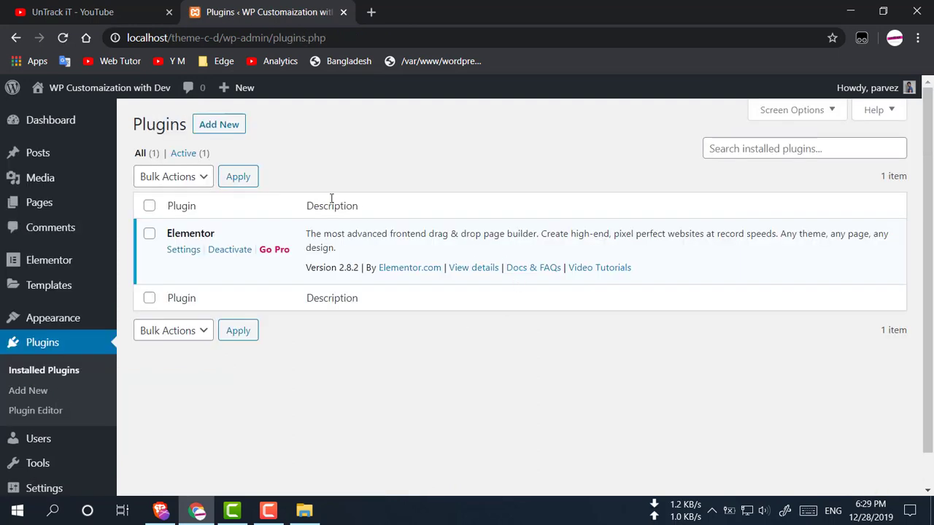
# Search Add Plugins for 'Elementor Pro' by replacing 'Page Builder' in the pasted name.
pyautogui.click(223, 131)
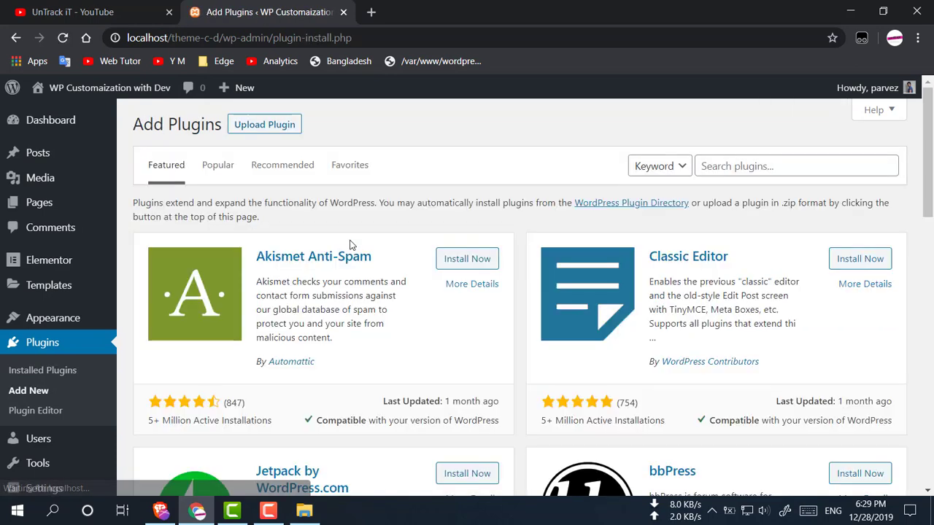
pyautogui.click(724, 165)
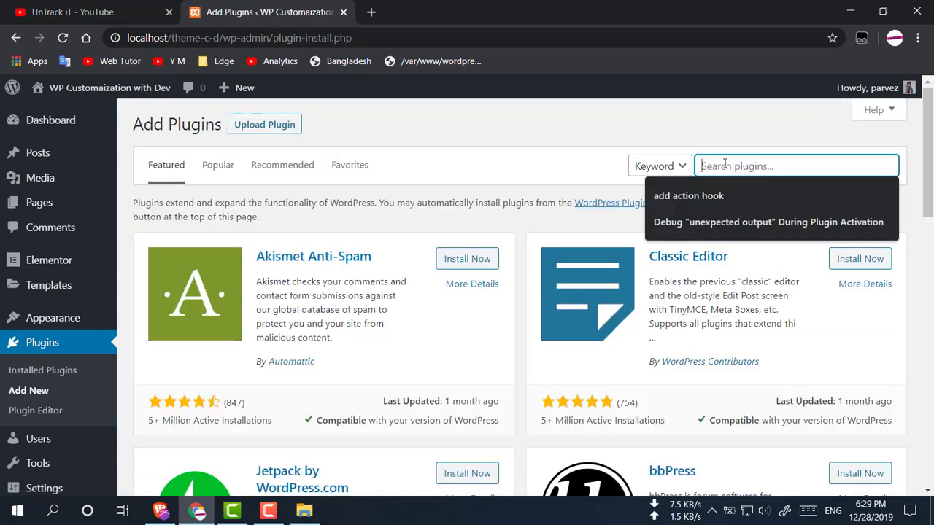
pyautogui.write('Elementor Page Builder')
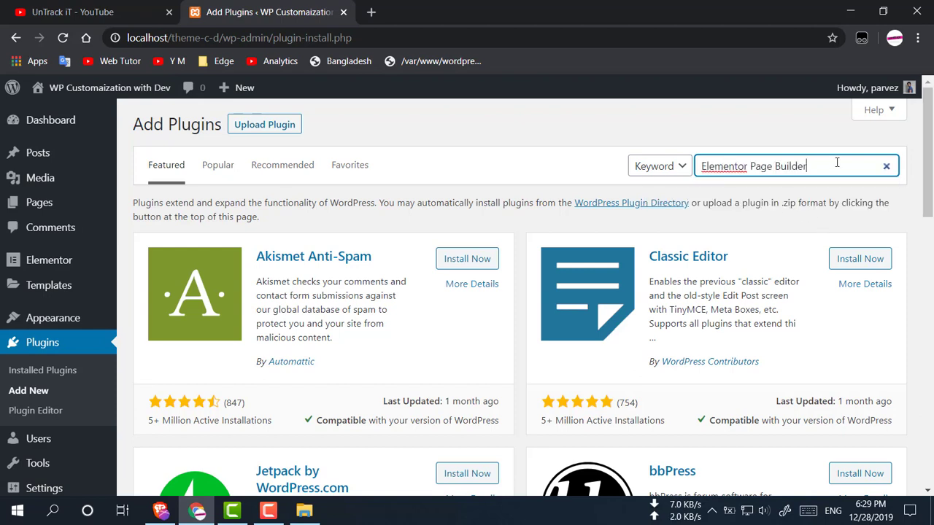
pyautogui.moveTo(836, 161); pyautogui.dragTo(751, 166)
pyautogui.write('Pro')
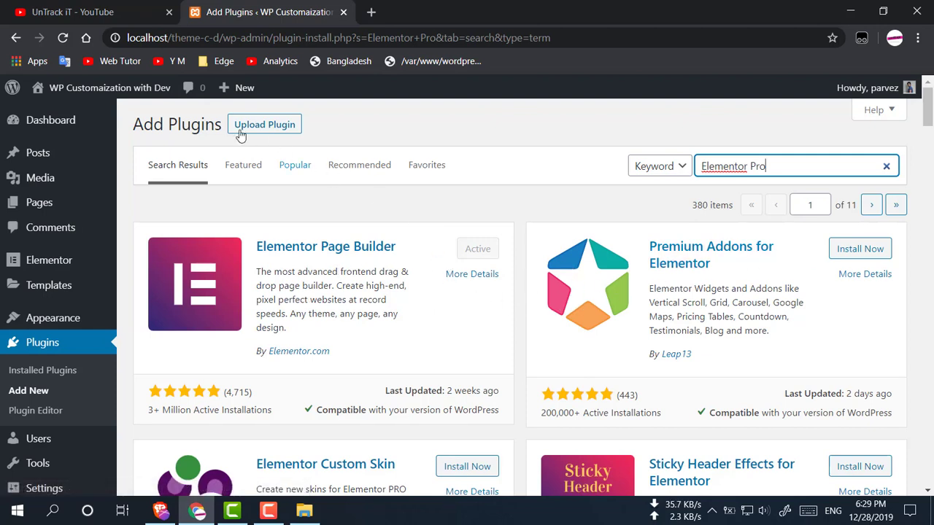
pyautogui.click(852, 7)
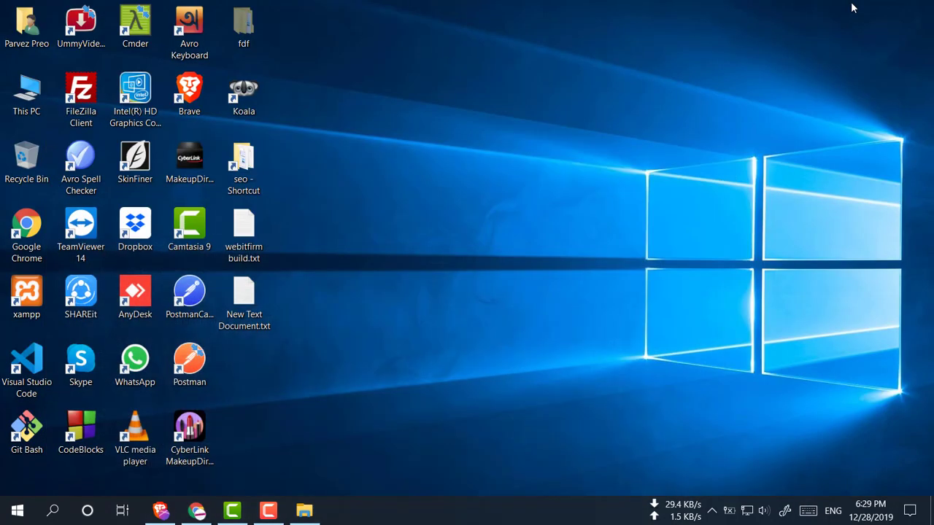
# Open webitfirm build.txt in Notepad and copy the shorturl.at/nszJZ link.
pyautogui.doubleClick(248, 226)
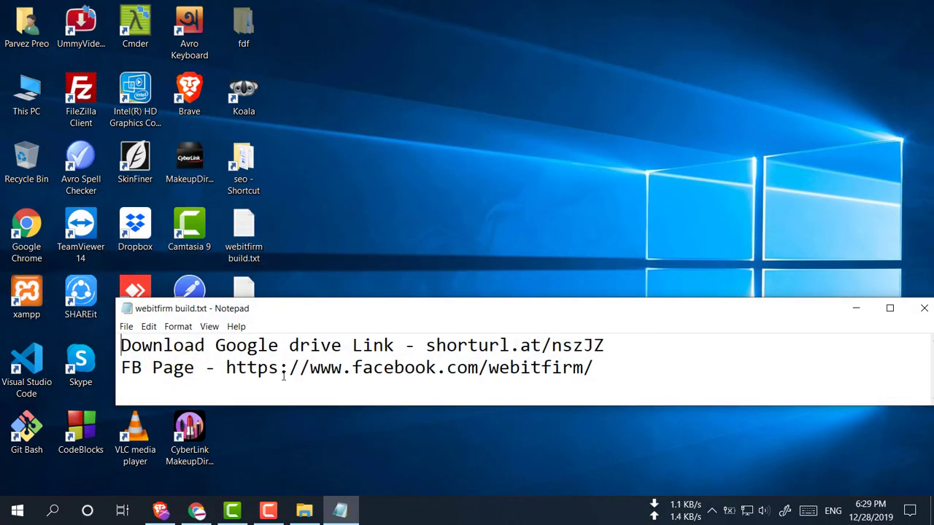
pyautogui.moveTo(623, 346); pyautogui.dragTo(436, 339)
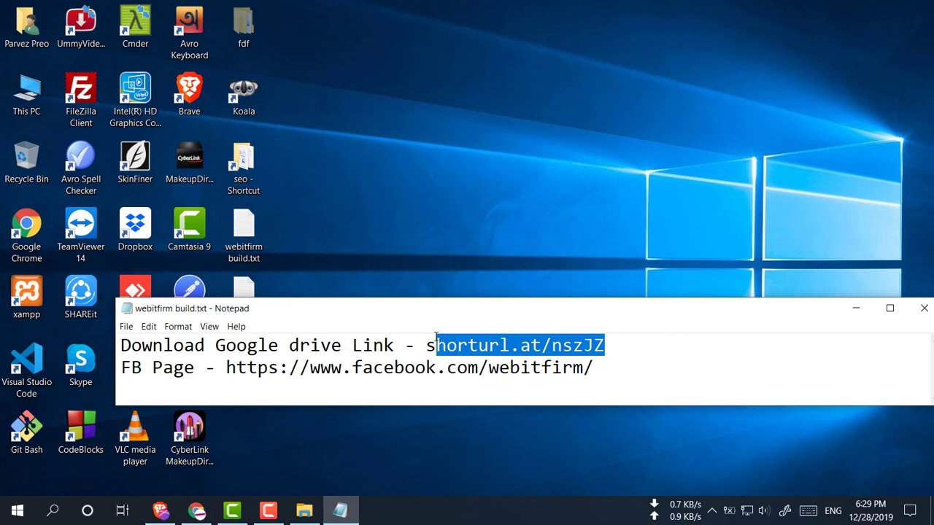
pyautogui.click(435, 343)
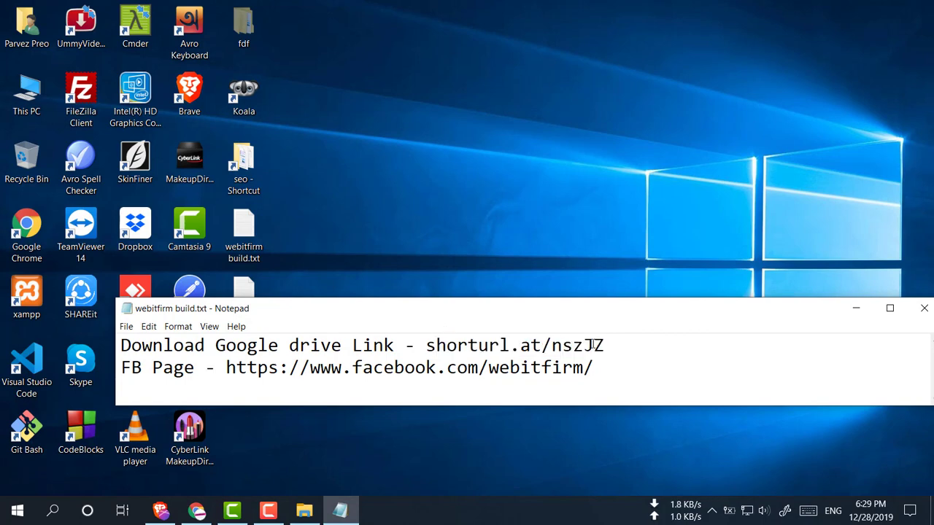
pyautogui.moveTo(608, 345); pyautogui.dragTo(427, 347)
pyautogui.hotkey('ctrl', 'c')
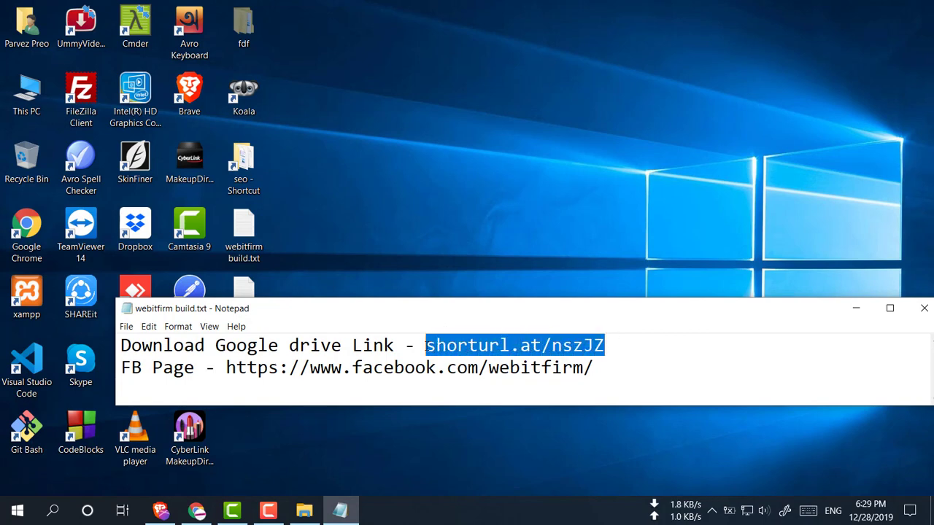
pyautogui.click(175, 513)
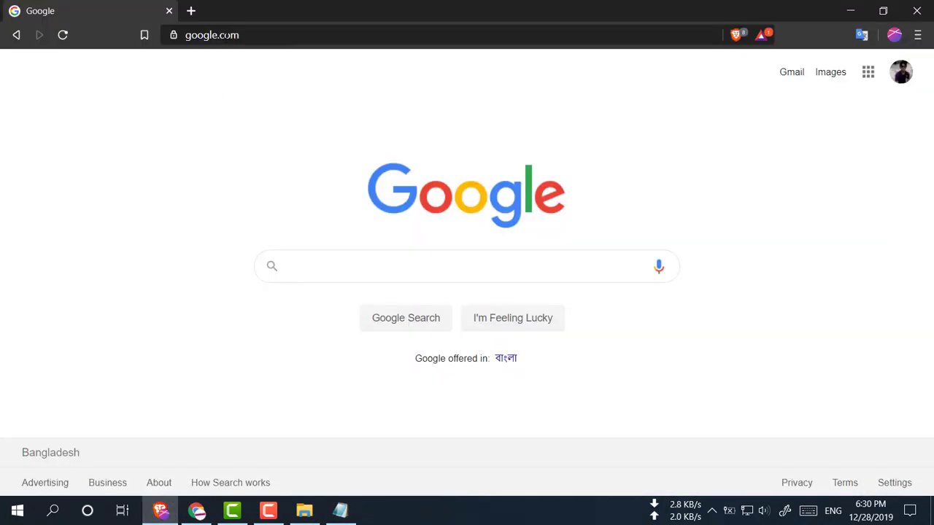
# Load the shorturl.at/nszJZ link in a new tab and request access to the Drive folder.
pyautogui.hotkey('ctrl', 't')
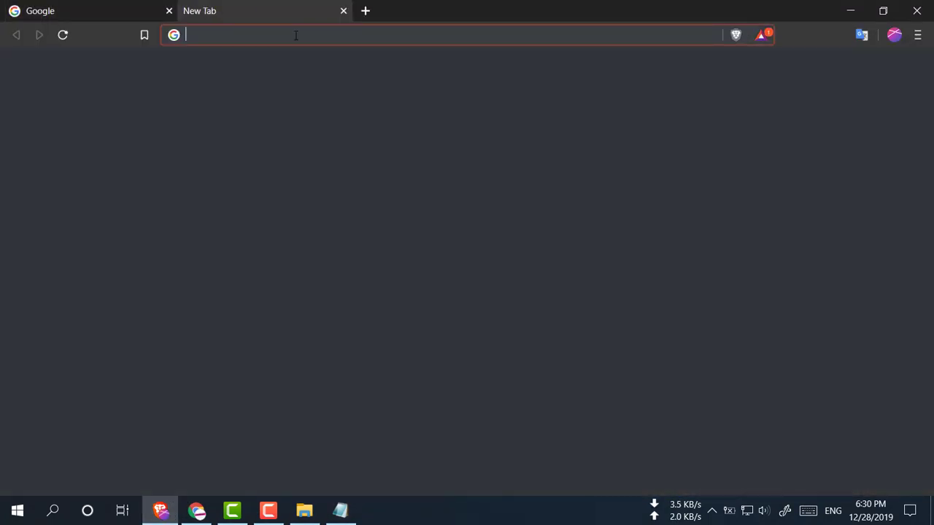
pyautogui.hotkey('ctrl', 'v')
pyautogui.press('Return')
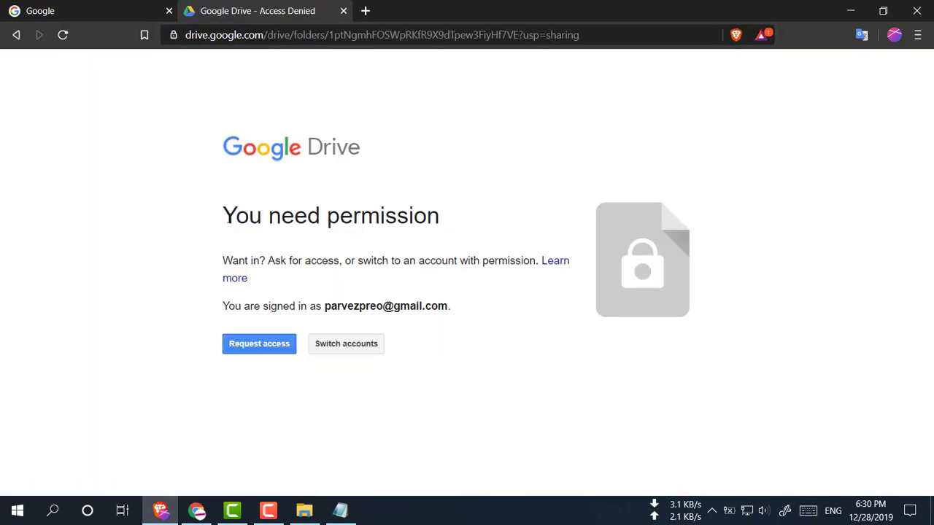
pyautogui.click(255, 349)
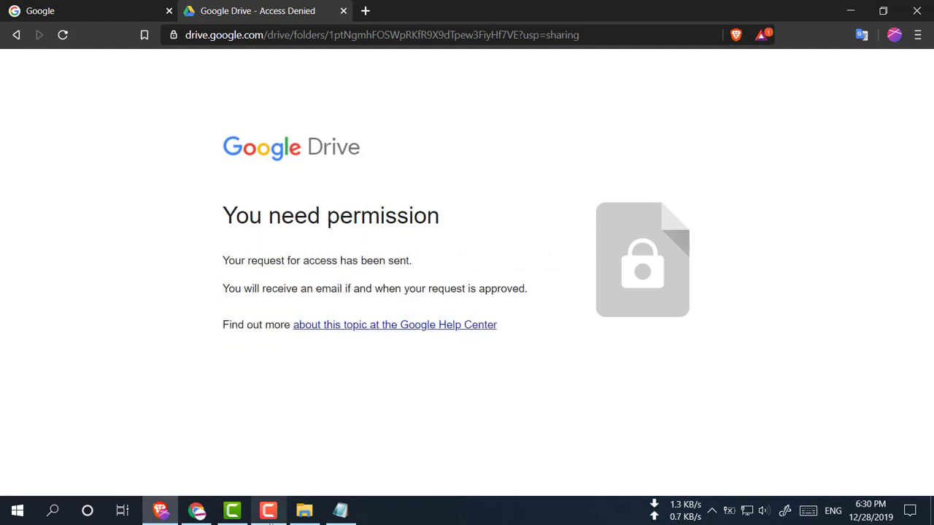
# Return to the Chrome window with WordPress's Add Plugins page.
pyautogui.moveTo(207, 514)
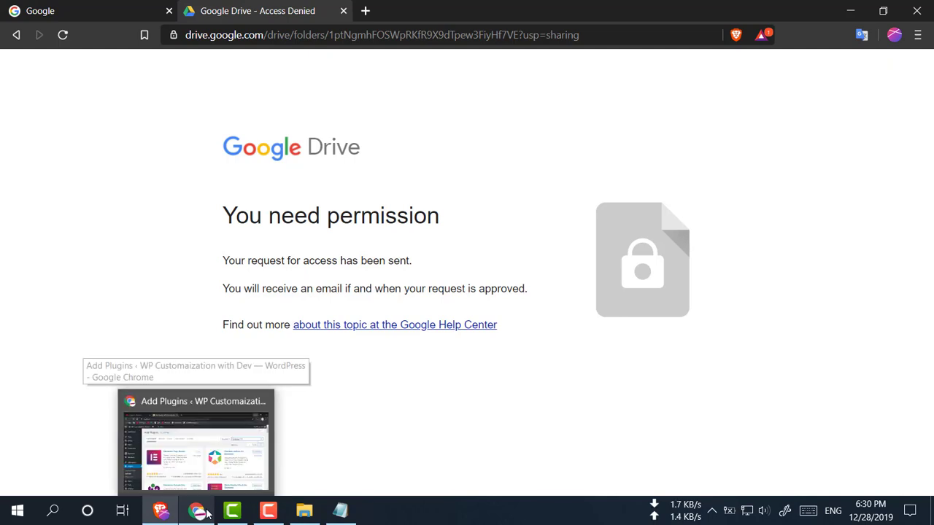
pyautogui.click(895, 34)
pyautogui.click(620, 157)
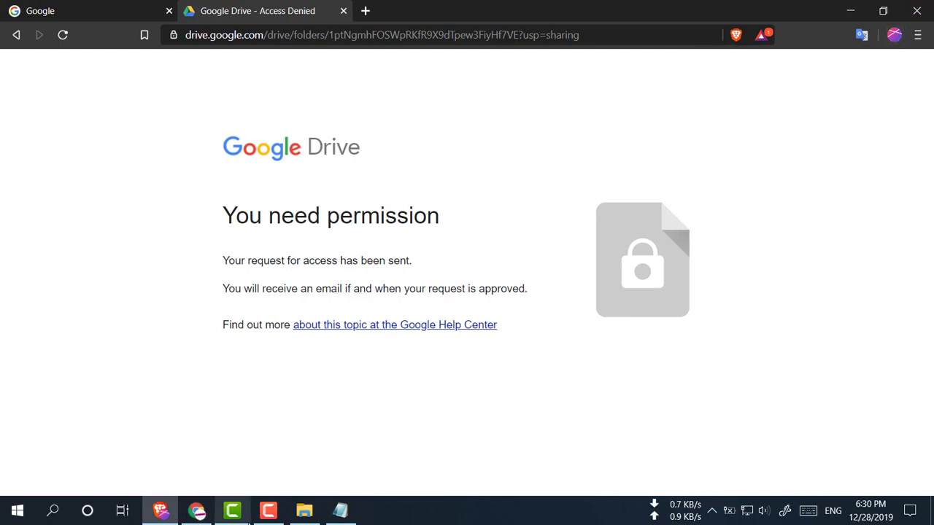
pyautogui.click(197, 511)
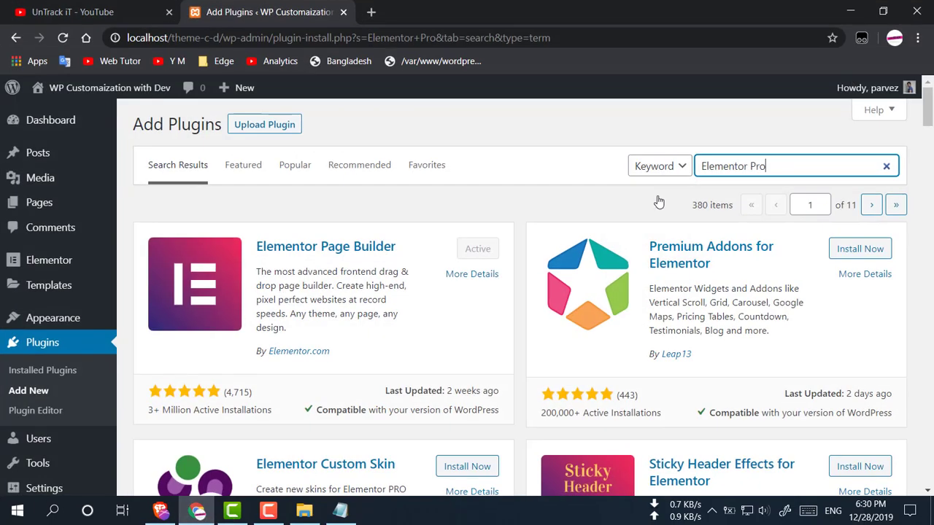
# In the other Chrome profile, open the webitfirm theme build access-request email in Gmail and its sharing settings.
pyautogui.click(894, 38)
pyautogui.click(759, 358)
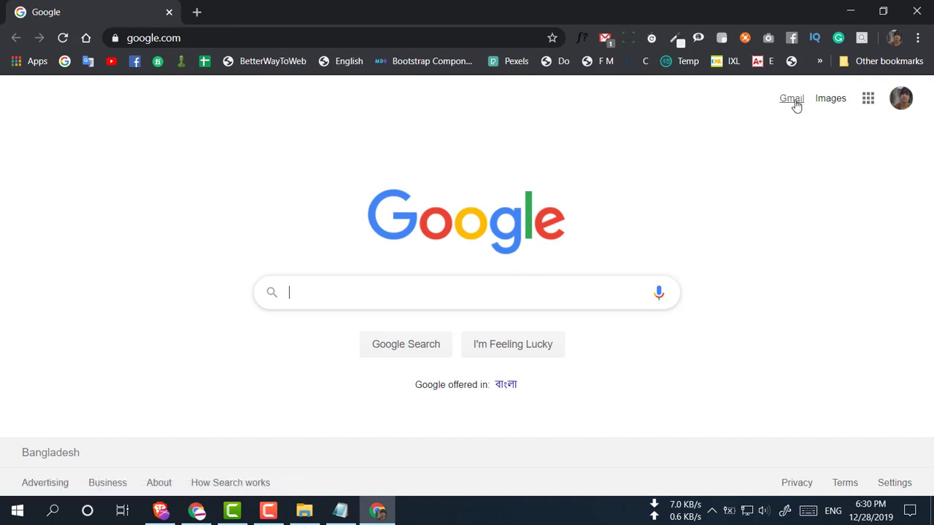
pyautogui.click(605, 38)
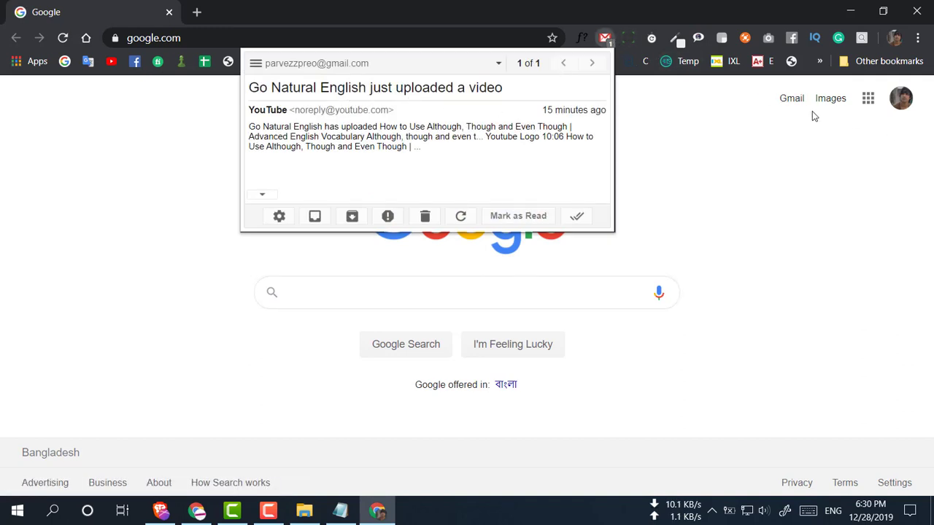
pyautogui.click(706, 124)
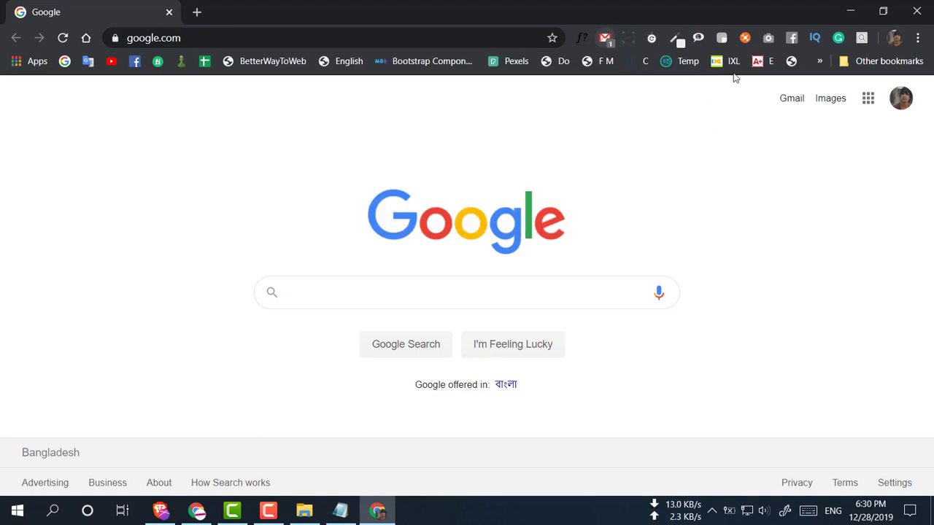
pyautogui.click(791, 99)
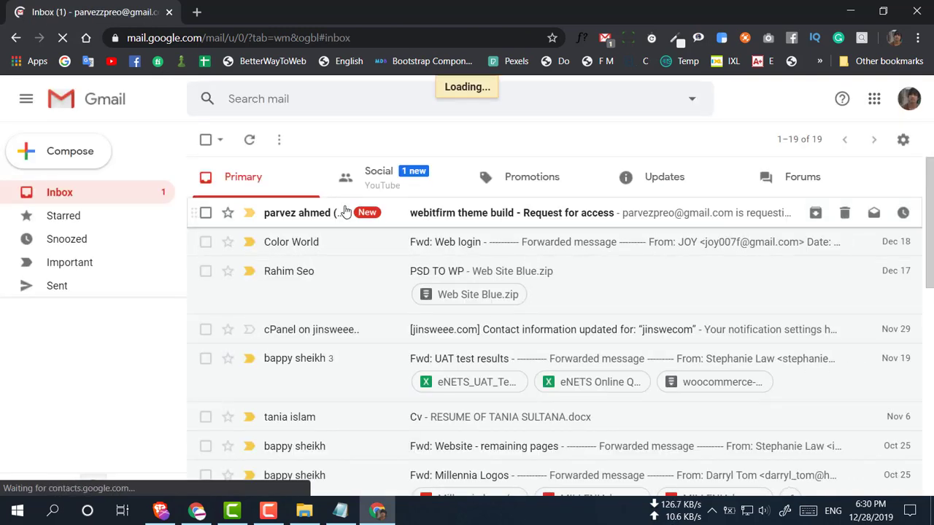
pyautogui.click(346, 212)
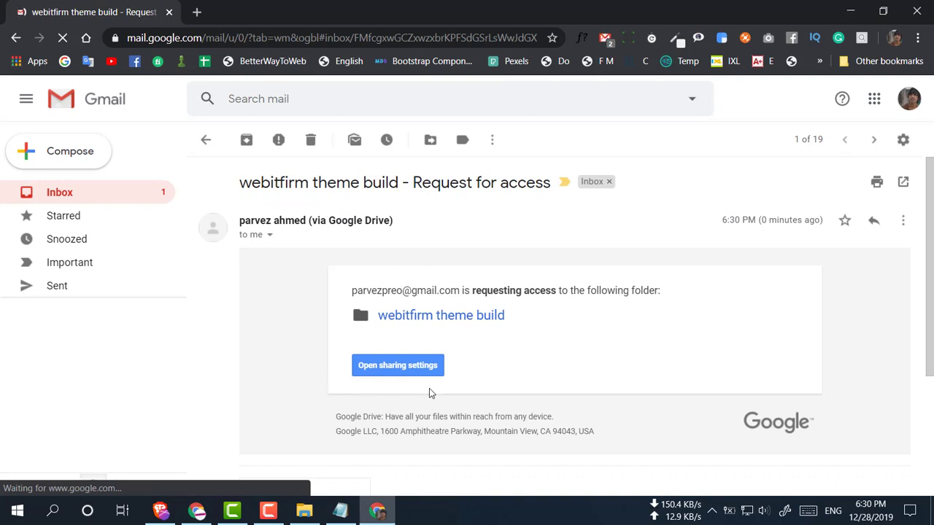
pyautogui.click(367, 368)
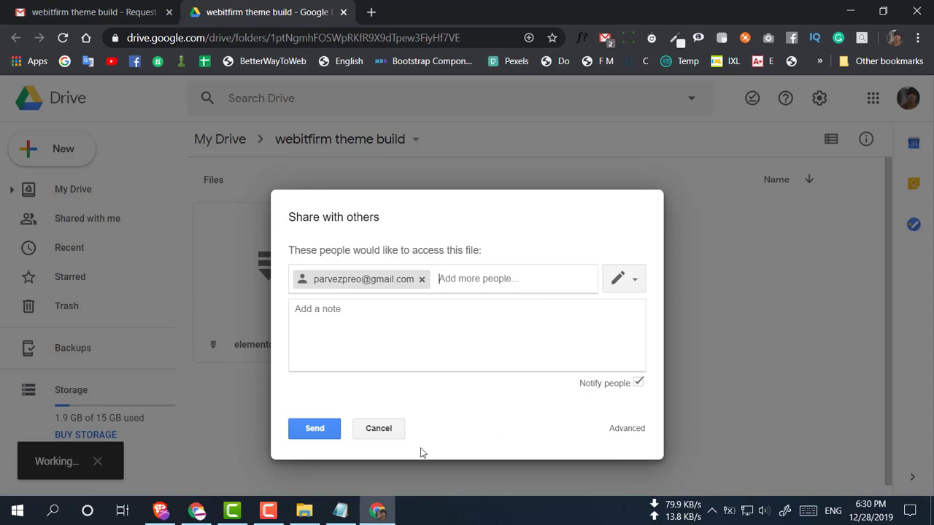
# Share the webitfirm theme build folder with the requester, then reload Drive in Brave to reveal elementor-pro.zip.
pyautogui.click(310, 430)
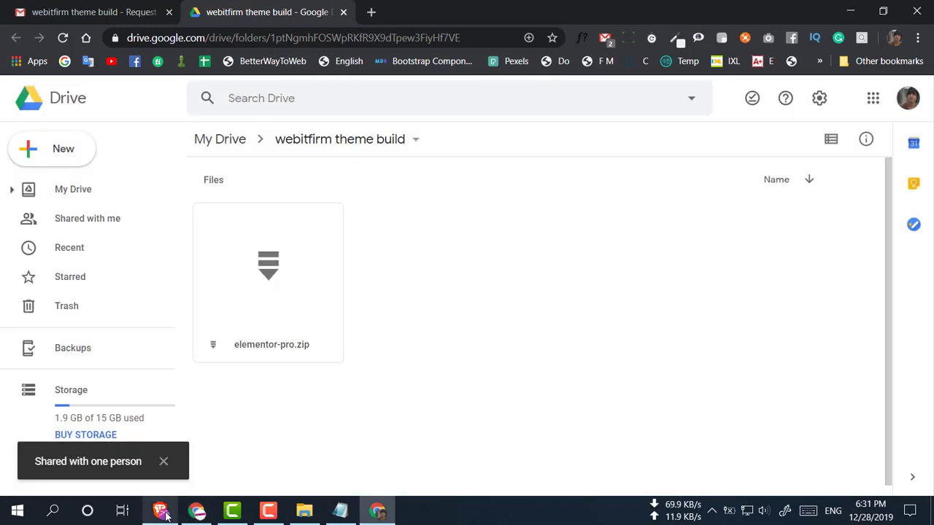
pyautogui.click(160, 511)
pyautogui.click(64, 36)
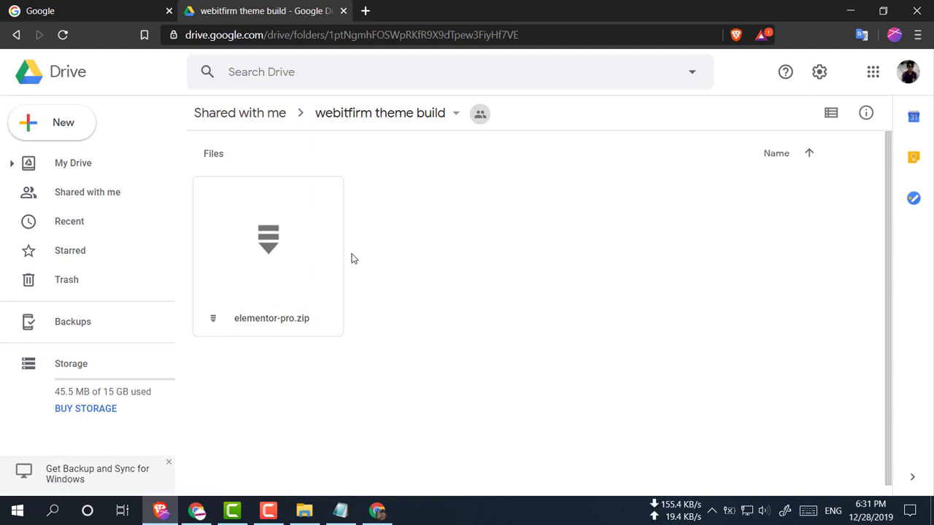
# Download elementor-pro.zip from the webitfirm theme build folder and save it to the Desktop.
pyautogui.click(281, 248)
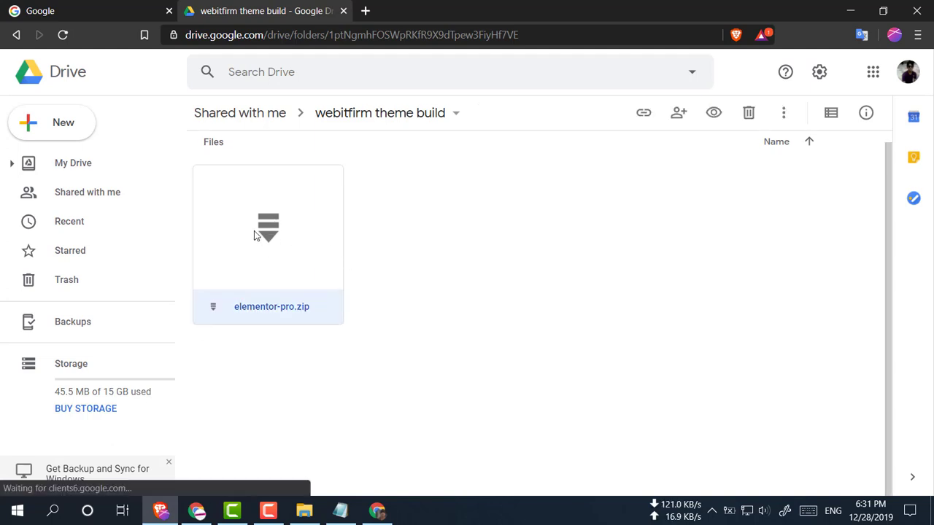
pyautogui.rightClick(255, 235)
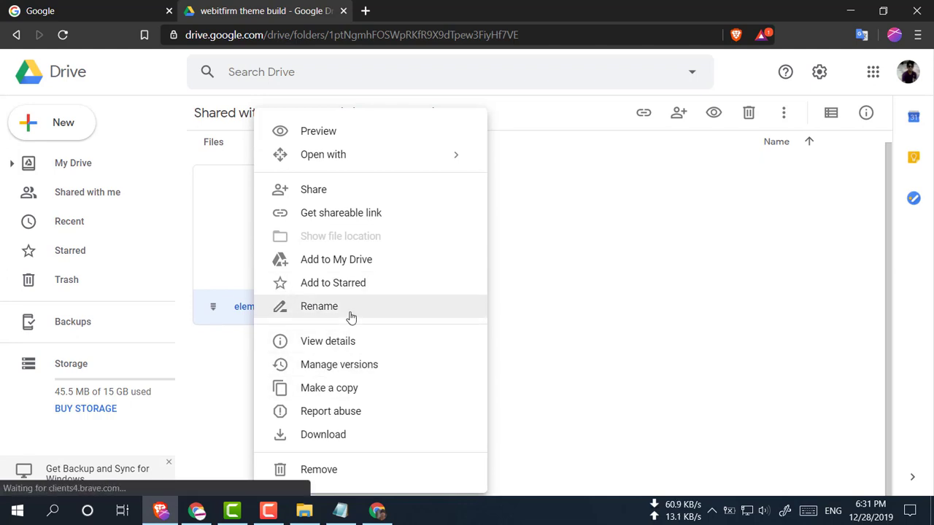
pyautogui.click(354, 429)
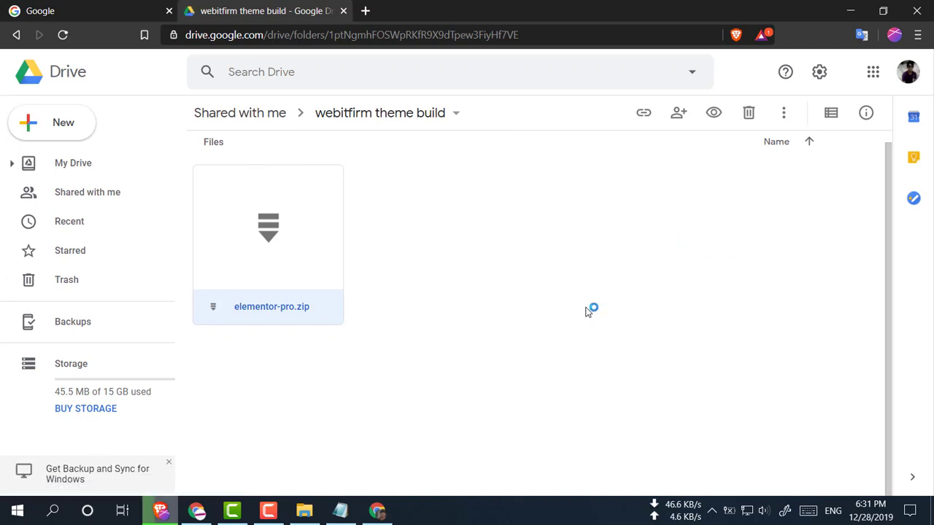
pyautogui.scroll(2, 366, 191)
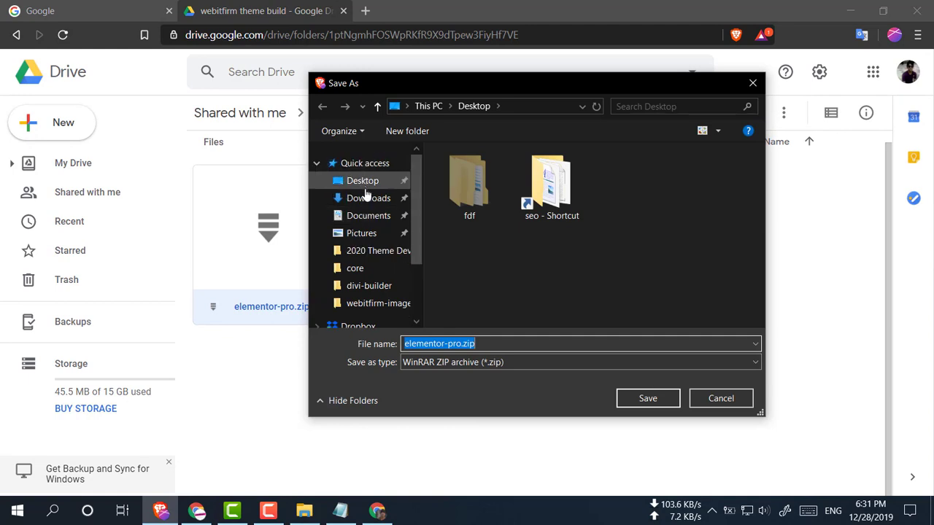
pyautogui.click(653, 397)
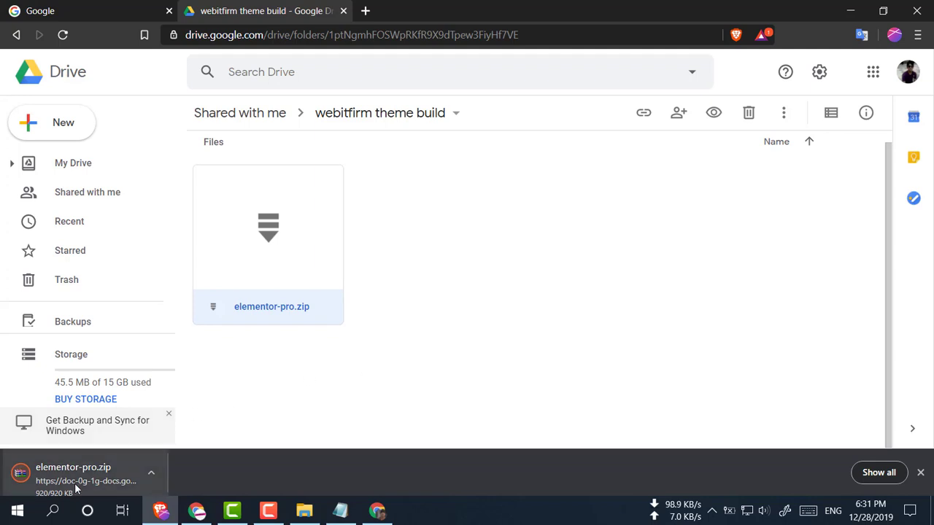
# Confirm elementor-pro.zip is on the Desktop by showing it in its folder from Brave's downloads.
pyautogui.click(877, 474)
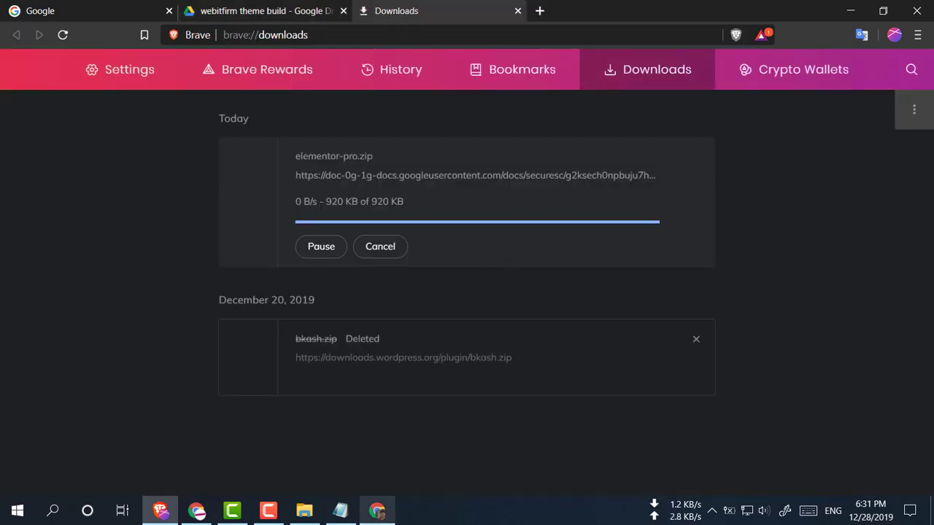
pyautogui.click(279, 513)
pyautogui.click(270, 510)
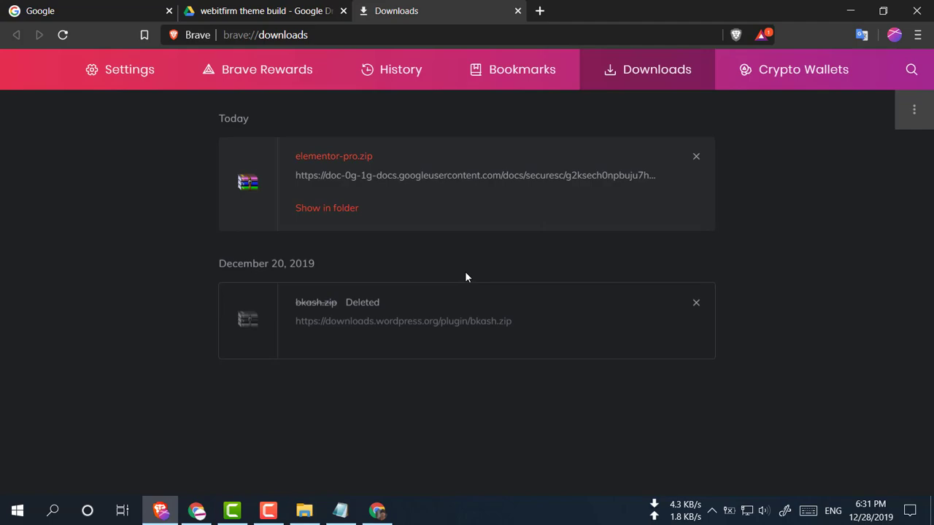
pyautogui.click(327, 208)
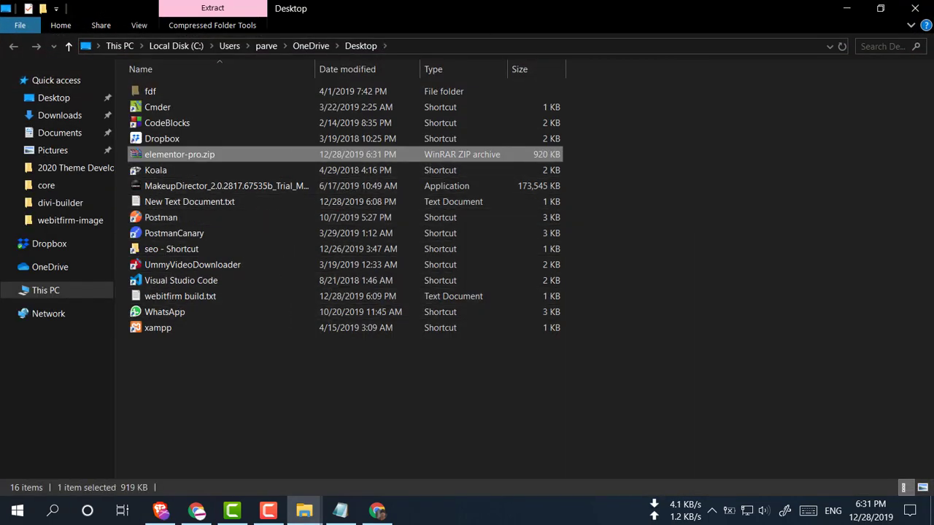
# Close the Downloads and Drive tabs, the Brave window, and the Gmail Chrome window.
pyautogui.click(915, 8)
pyautogui.click(518, 10)
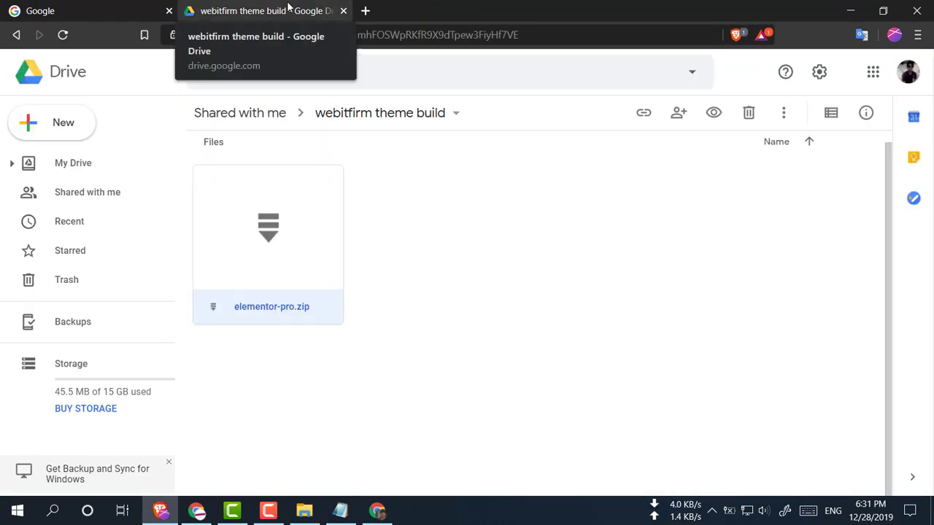
pyautogui.click(343, 10)
pyautogui.click(916, 11)
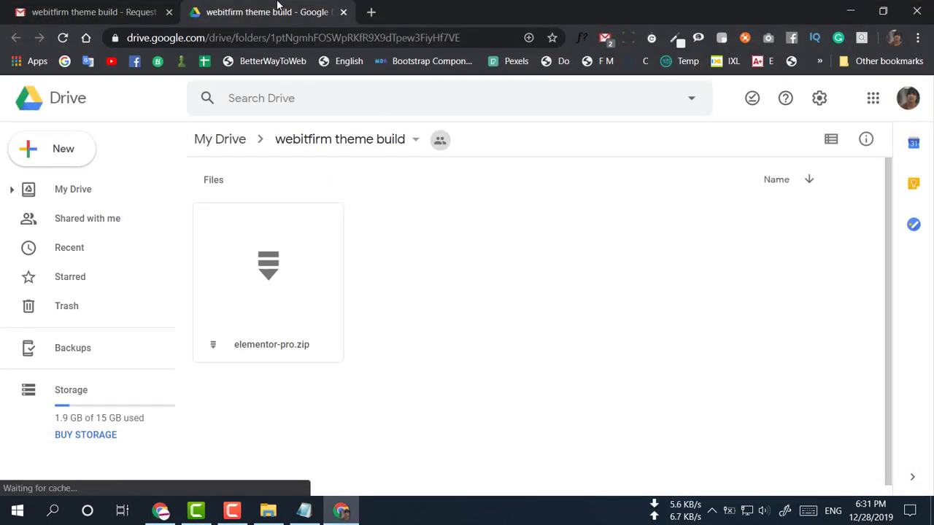
pyautogui.click(344, 12)
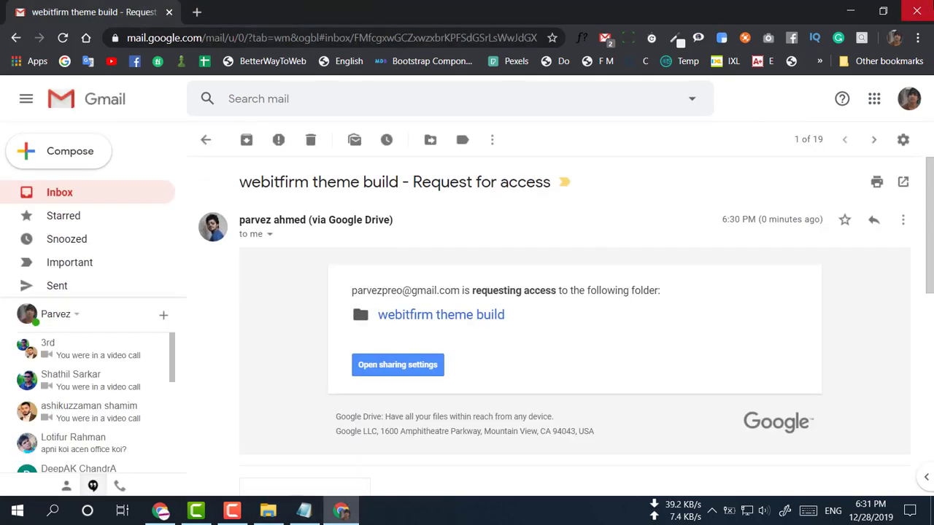
pyautogui.click(916, 10)
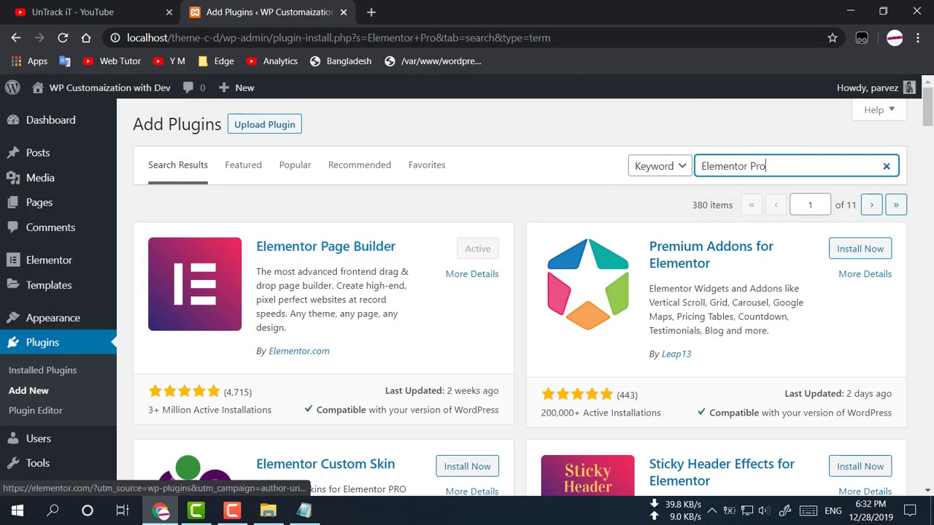
# Paste elementor-pro.zip into the themes folder and bring up WordPress's Upload Plugin panel.
pyautogui.click(268, 511)
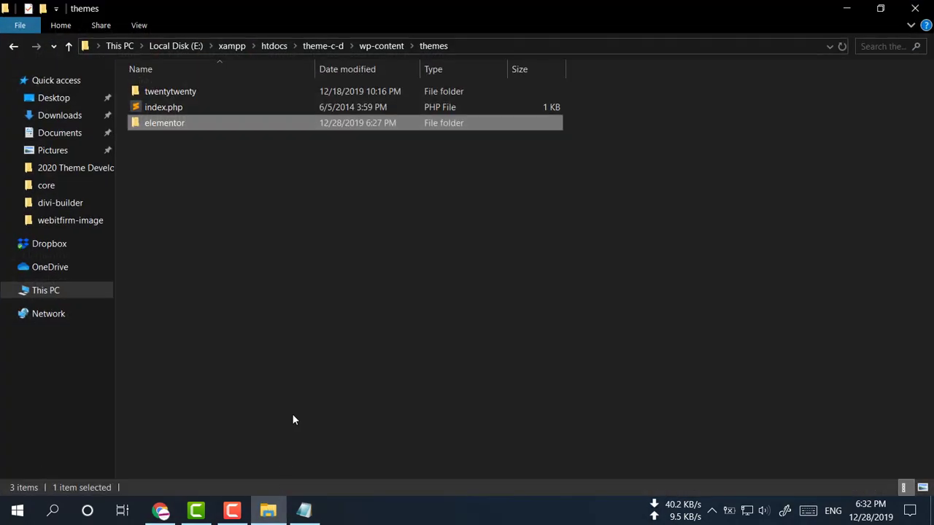
pyautogui.click(214, 160)
pyautogui.hotkey('ctrl', 'v')
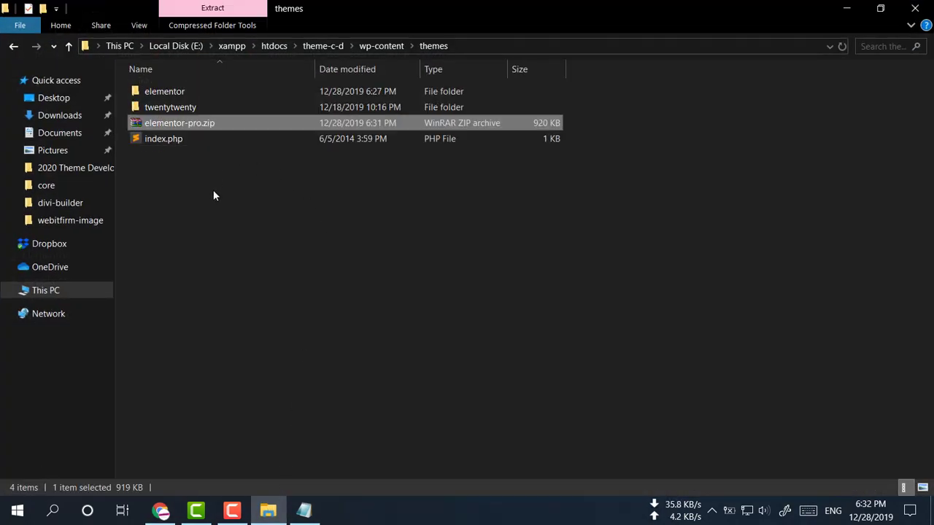
pyautogui.click(164, 508)
pyautogui.click(272, 126)
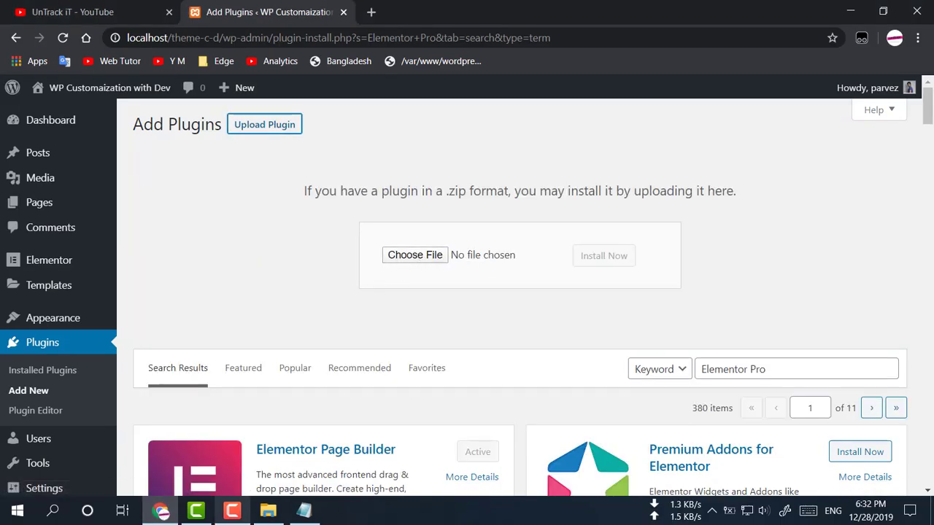
# Extract elementor-pro.zip into an elementor-pro folder, delete the zip, and open the new folder.
pyautogui.click(268, 511)
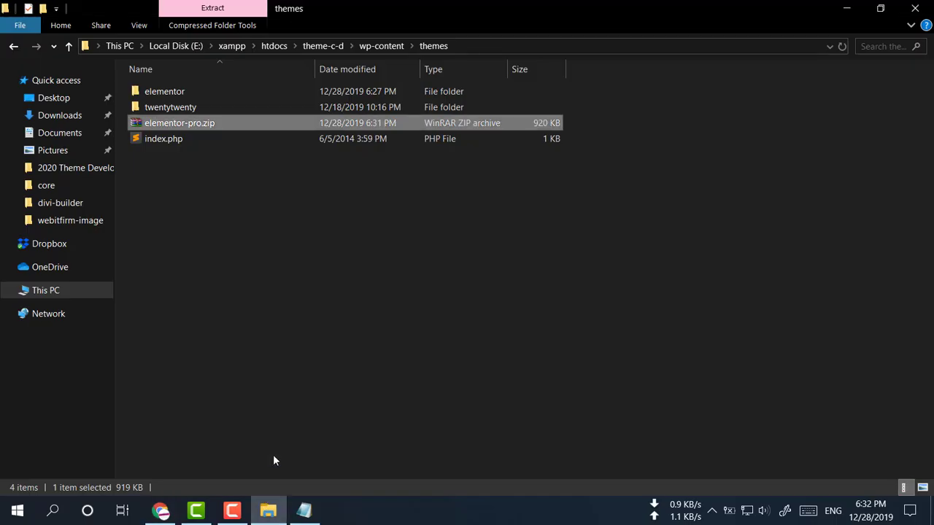
pyautogui.rightClick(200, 124)
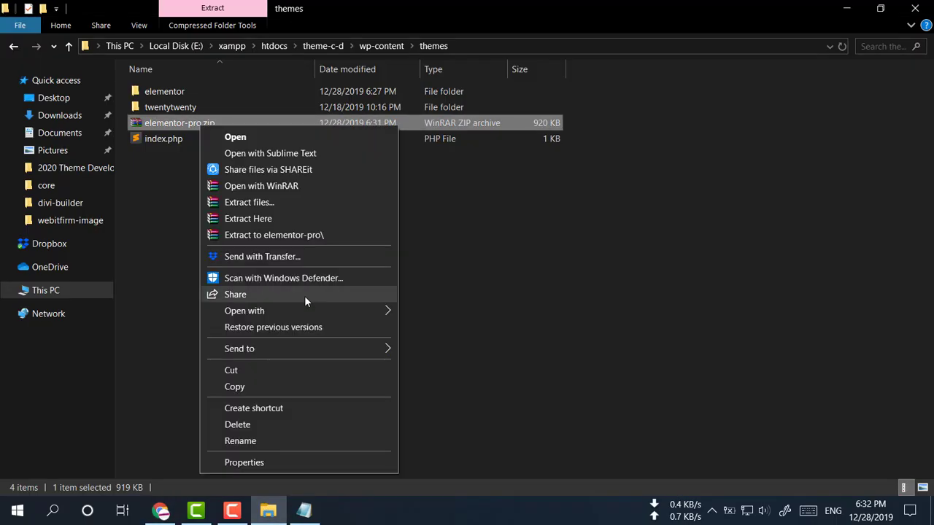
pyautogui.click(274, 234)
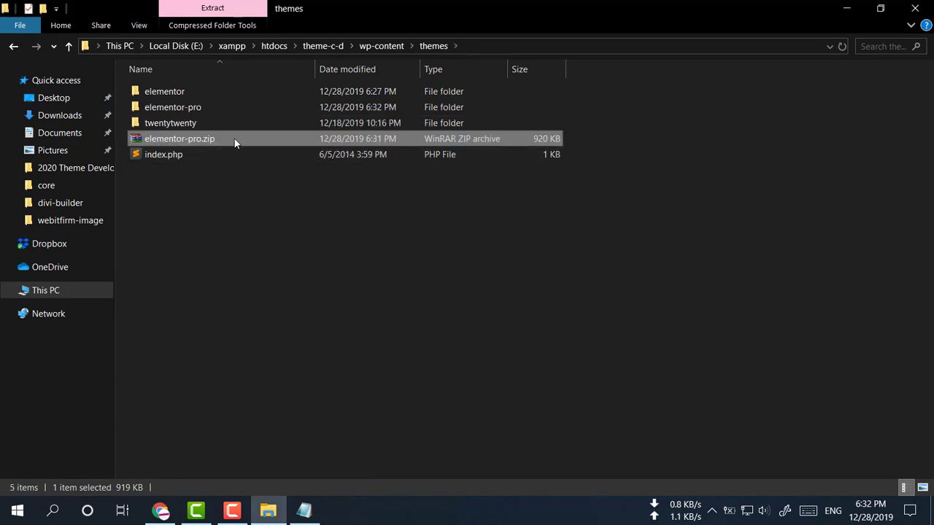
pyautogui.press('Delete')
pyautogui.doubleClick(213, 108)
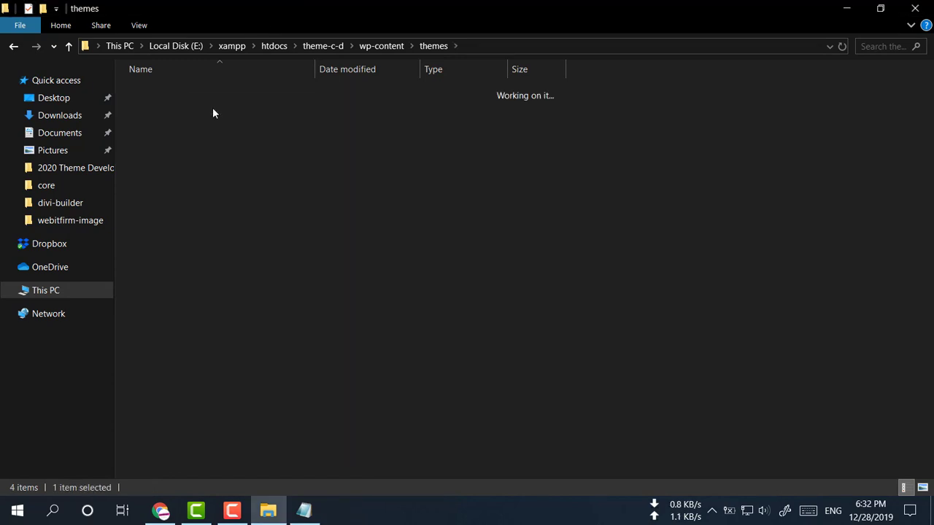
# Reload WordPress's Installed Plugins list twice, confirming it still shows only Elementor.
pyautogui.click(161, 511)
pyautogui.scroll(-1, 66, 358)
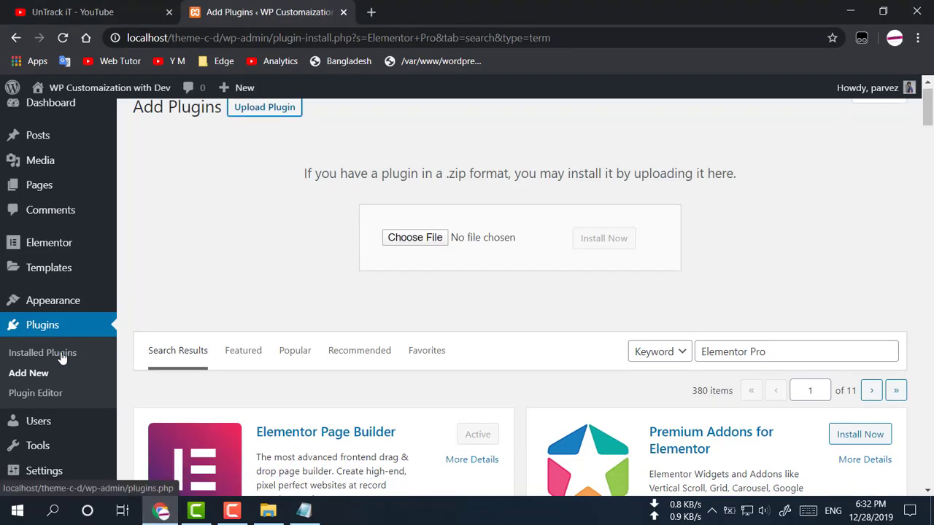
pyautogui.click(47, 342)
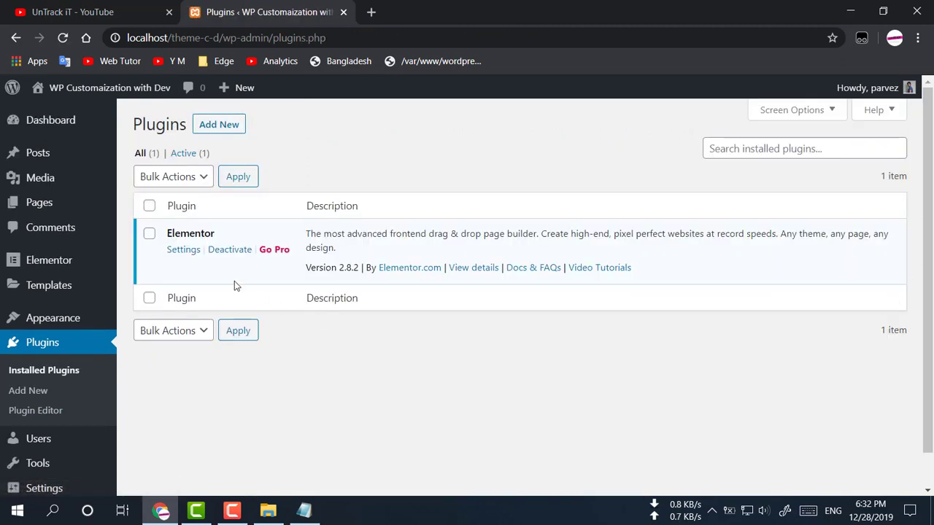
pyautogui.click(62, 38)
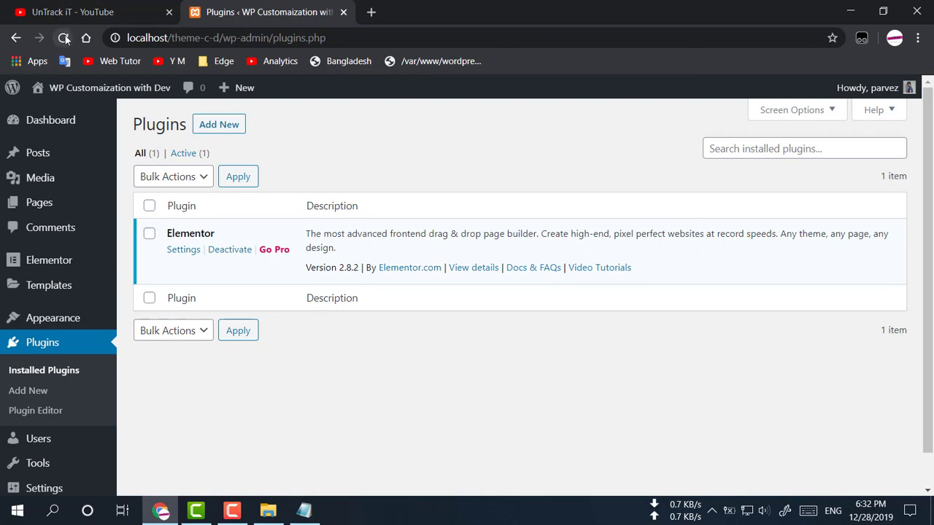
pyautogui.click(64, 38)
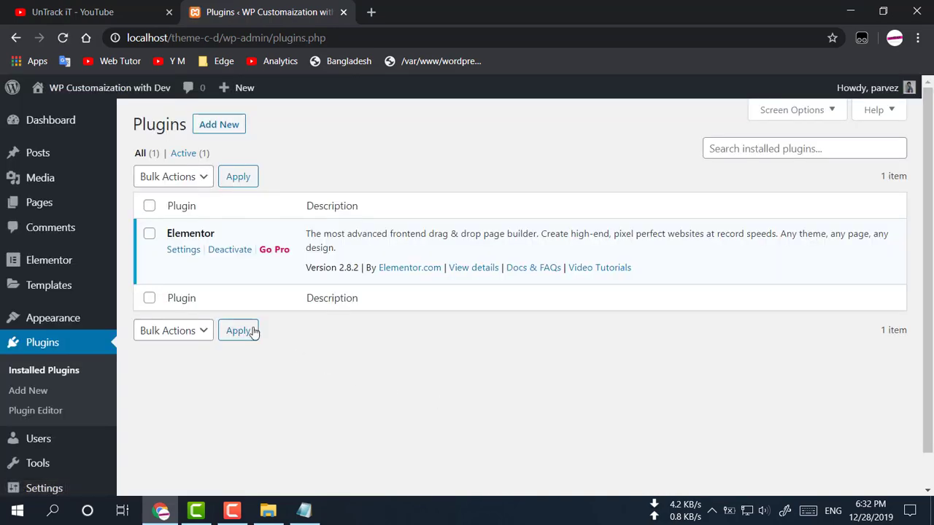
pyautogui.click(268, 510)
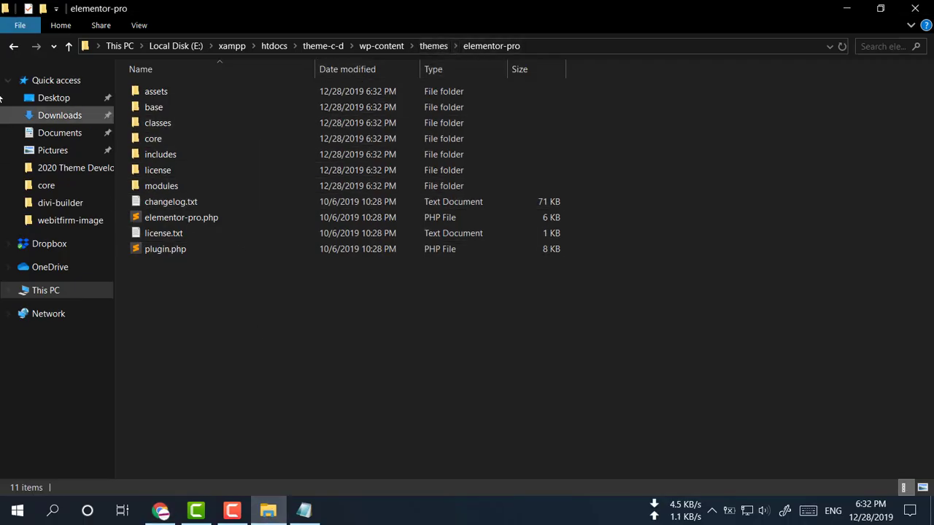
# Go to theme-c-d > wp-content > plugins and delete elementor.2.8.2.zip there.
pyautogui.click(13, 46)
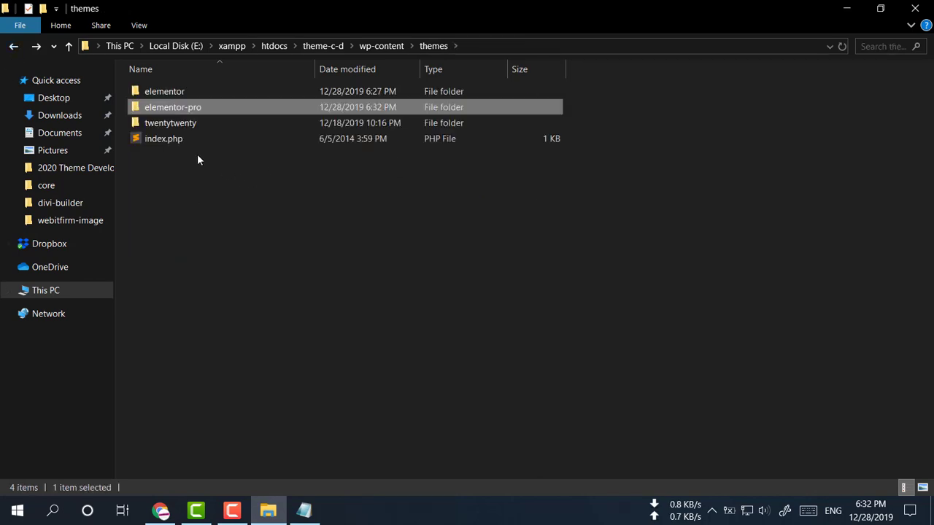
pyautogui.click(275, 46)
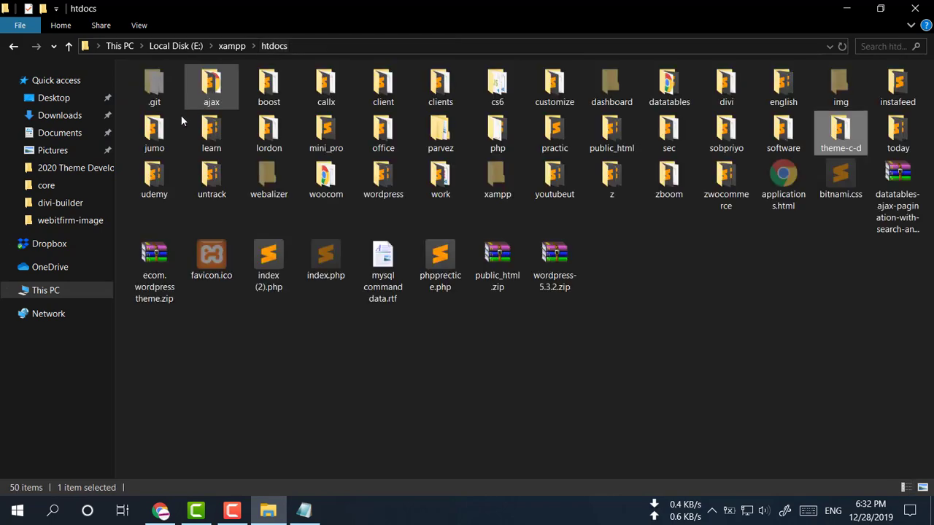
pyautogui.doubleClick(830, 142)
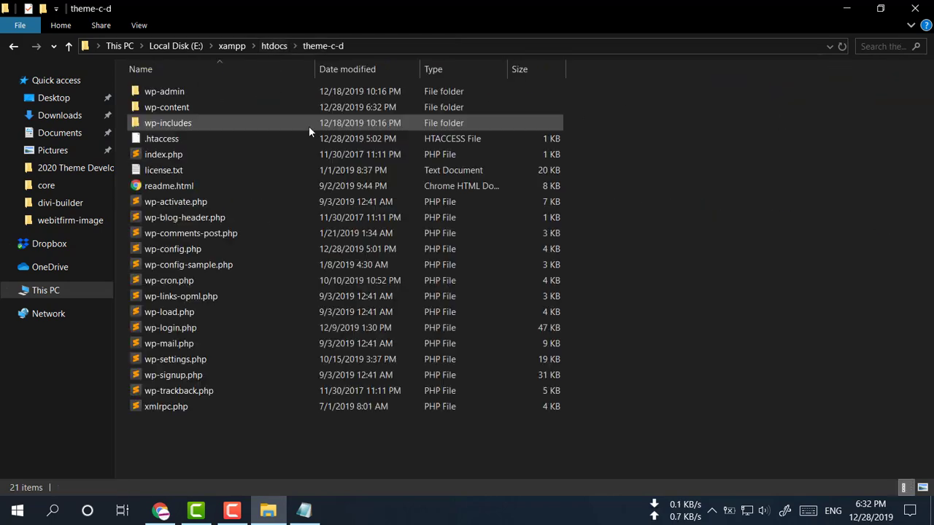
pyautogui.doubleClick(192, 110)
pyautogui.doubleClick(185, 91)
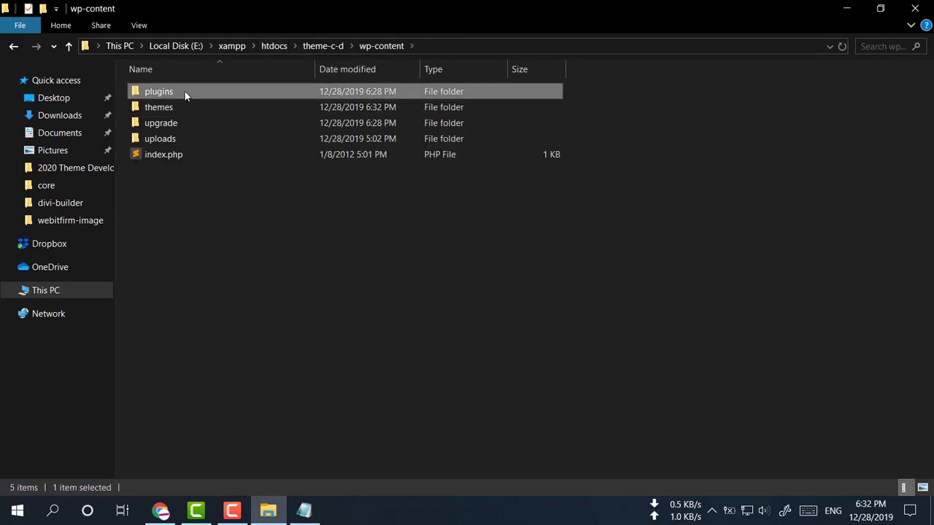
pyautogui.click(210, 107)
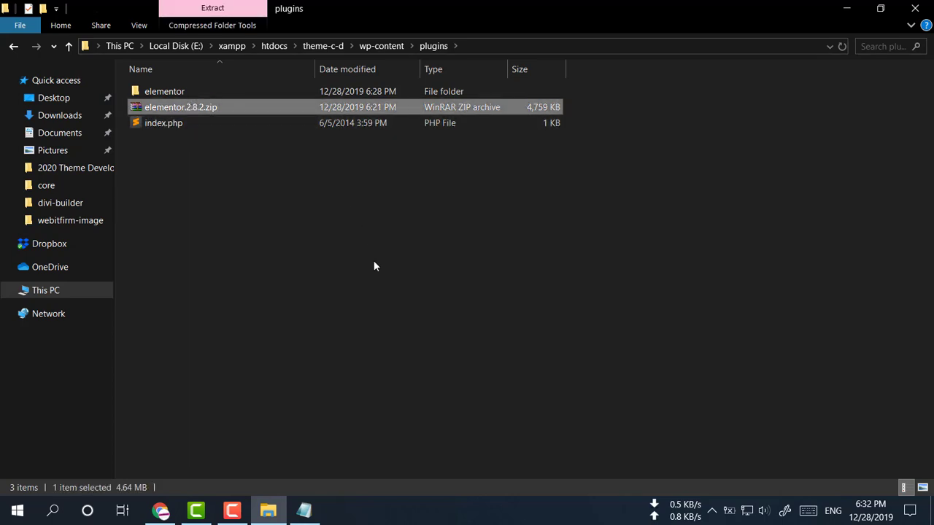
pyautogui.press('Delete')
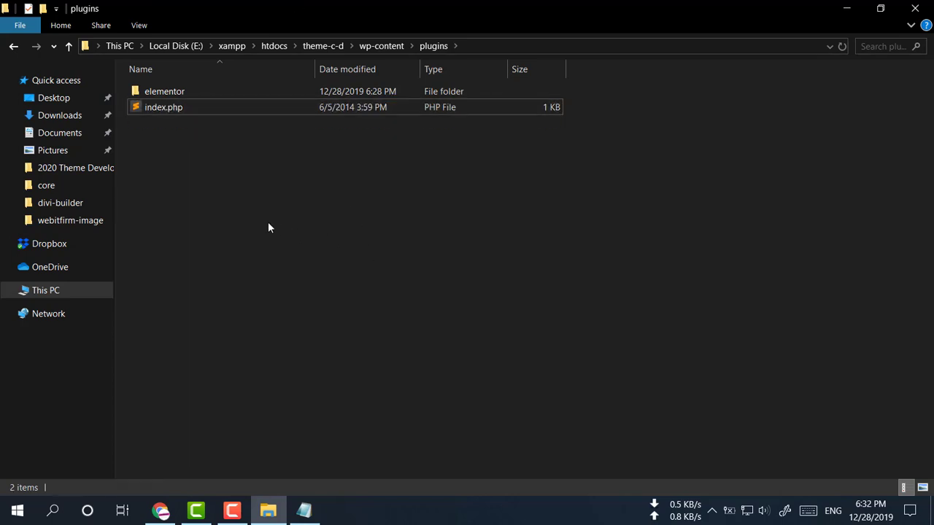
# Paste the elementor-pro folder into plugins and reload WordPress Plugins to list Elementor Pro 2.7.2.
pyautogui.hotkey('ctrl', 'v')
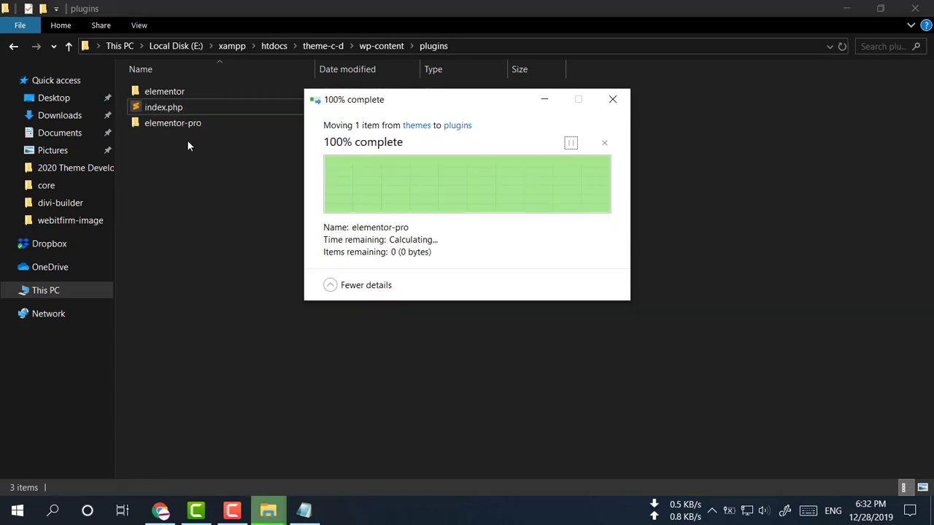
pyautogui.click(189, 126)
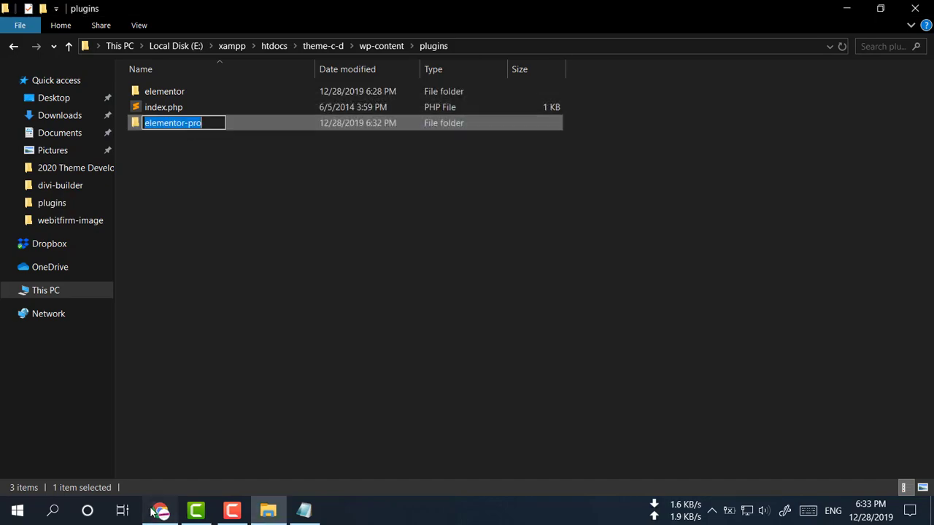
pyautogui.click(160, 510)
pyautogui.click(62, 37)
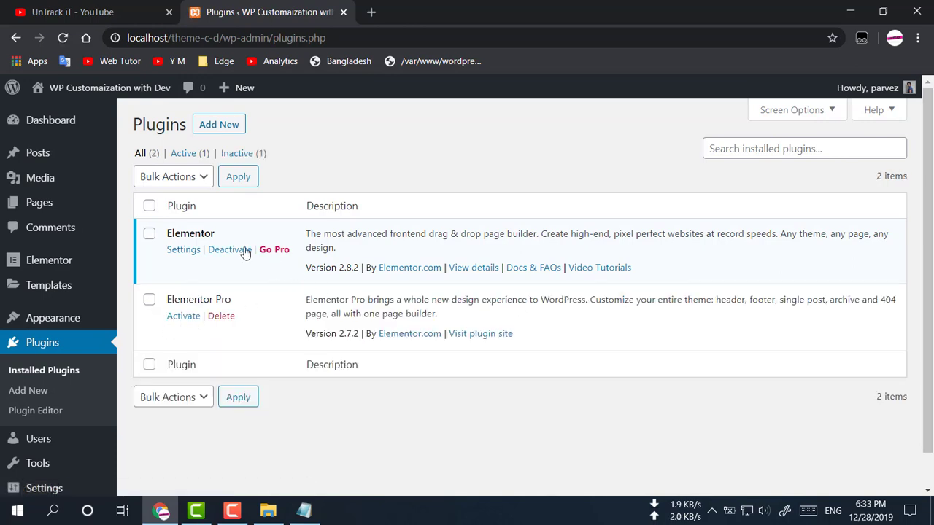
# Activate Elementor Pro 2.7.2 on the Plugins page, then go to the Dashboard.
pyautogui.moveTo(292, 251); pyautogui.dragTo(261, 253)
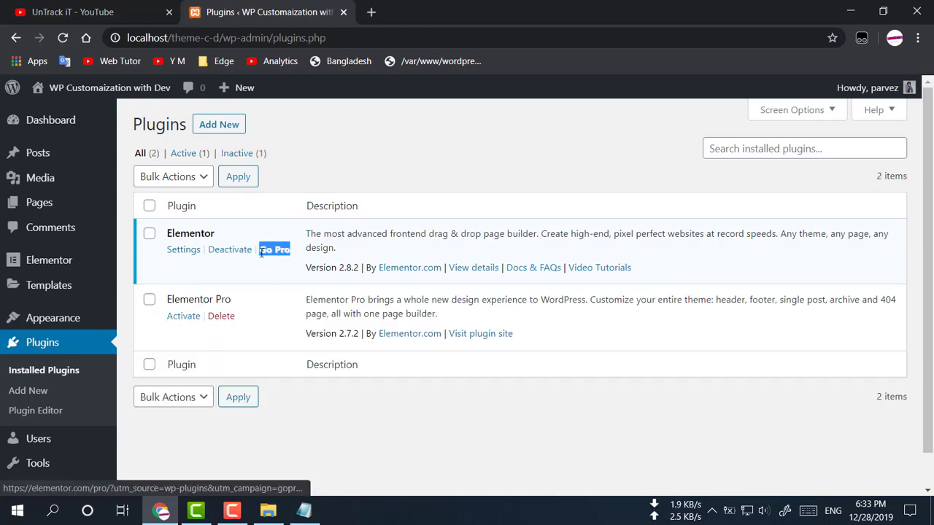
pyautogui.click(183, 316)
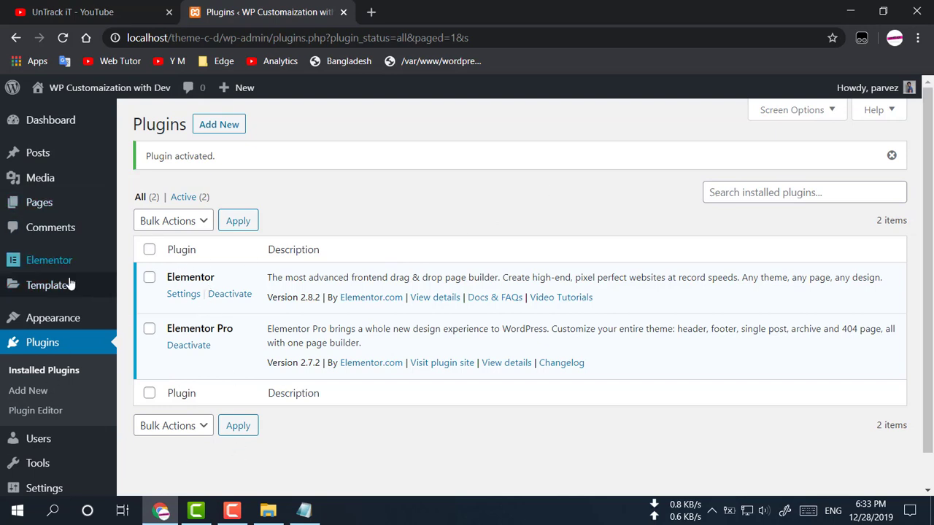
pyautogui.moveTo(59, 267)
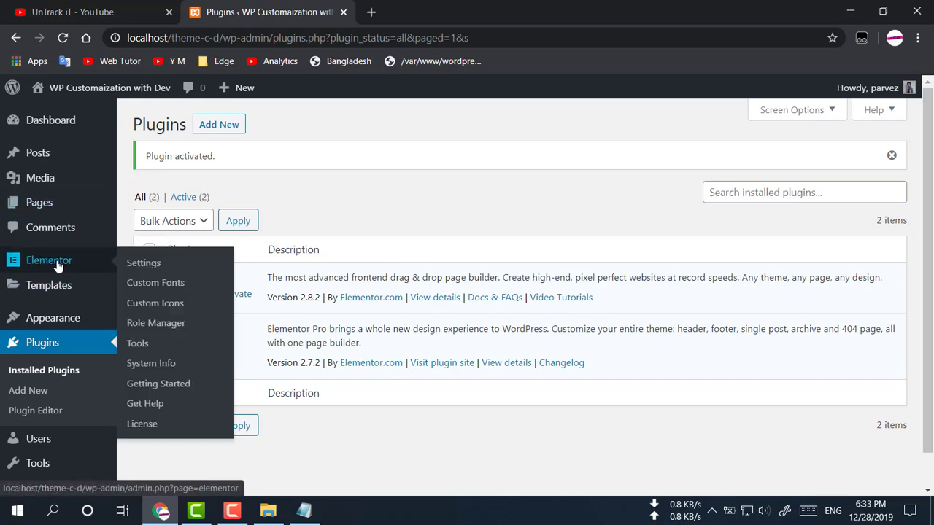
pyautogui.click(55, 121)
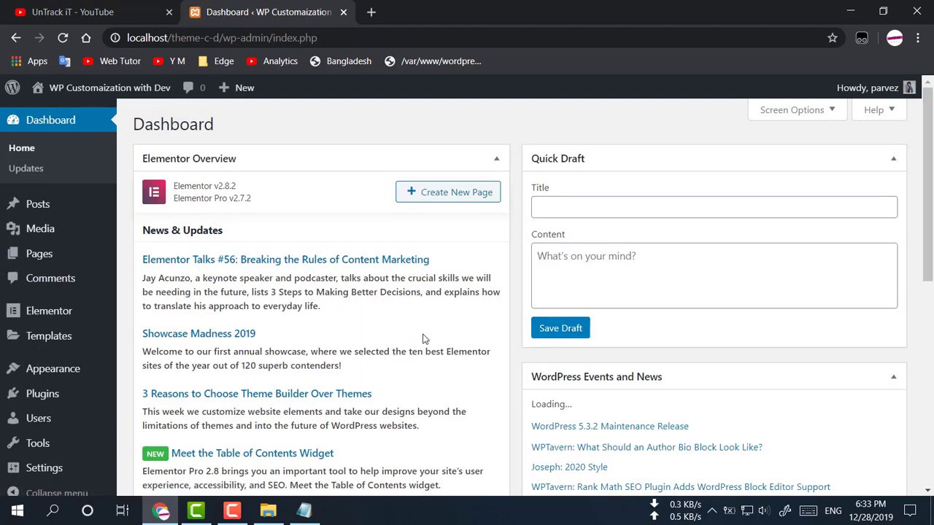
# From the empty Pages list, create a new blank page with Add New.
pyautogui.scroll(-6, 344, 421)
pyautogui.scroll(7, 344, 430)
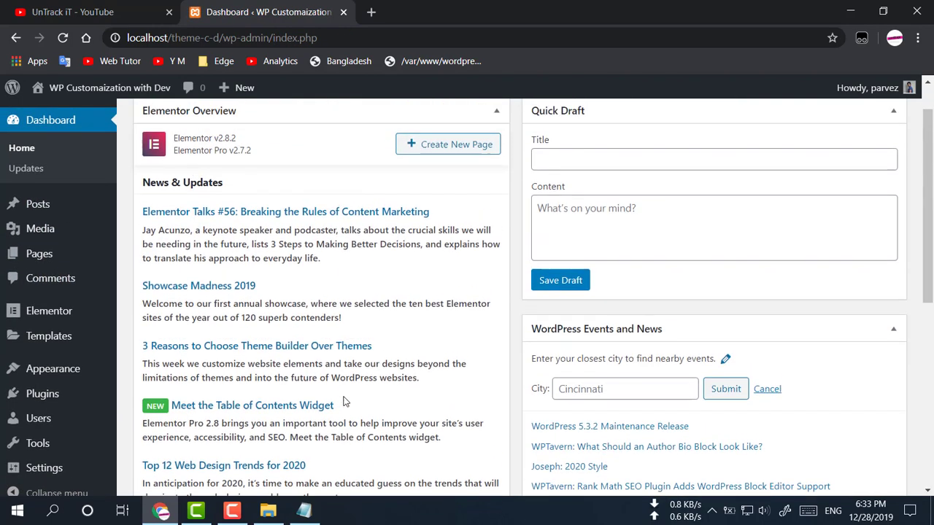
pyautogui.click(40, 253)
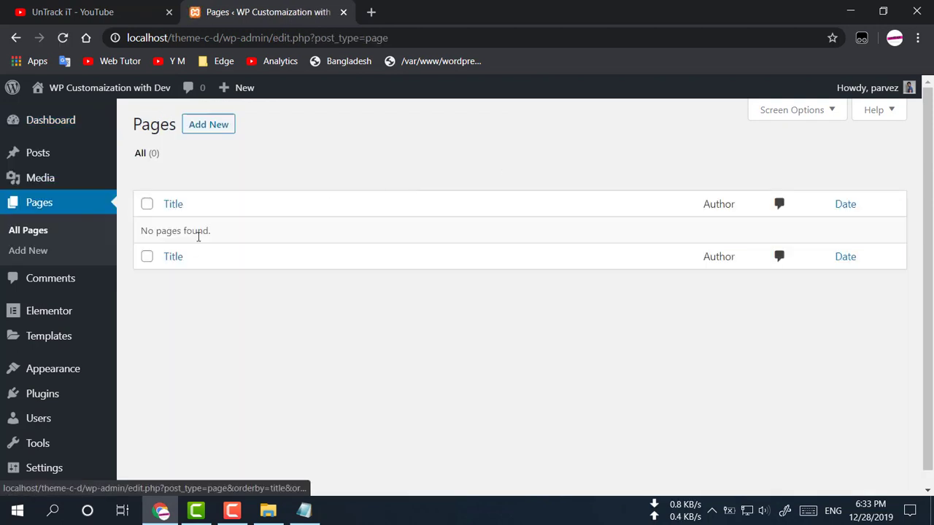
pyautogui.click(222, 127)
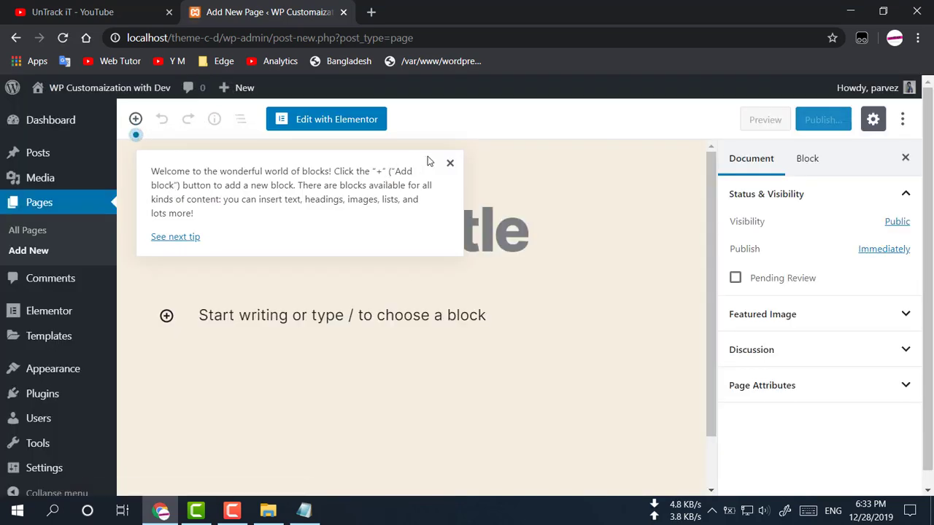
# Title the new page 'Home' and publish it at localhost/theme-c-d/home/.
pyautogui.click(450, 163)
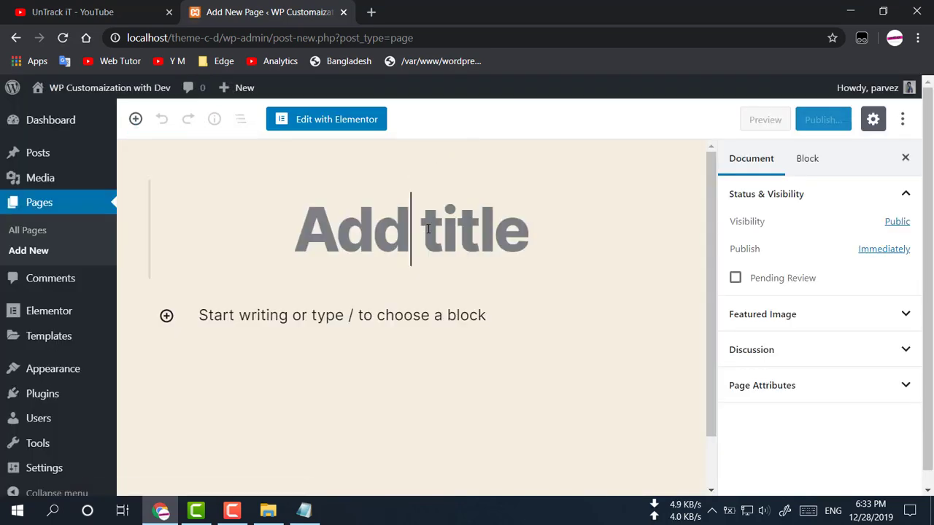
pyautogui.write('Home')
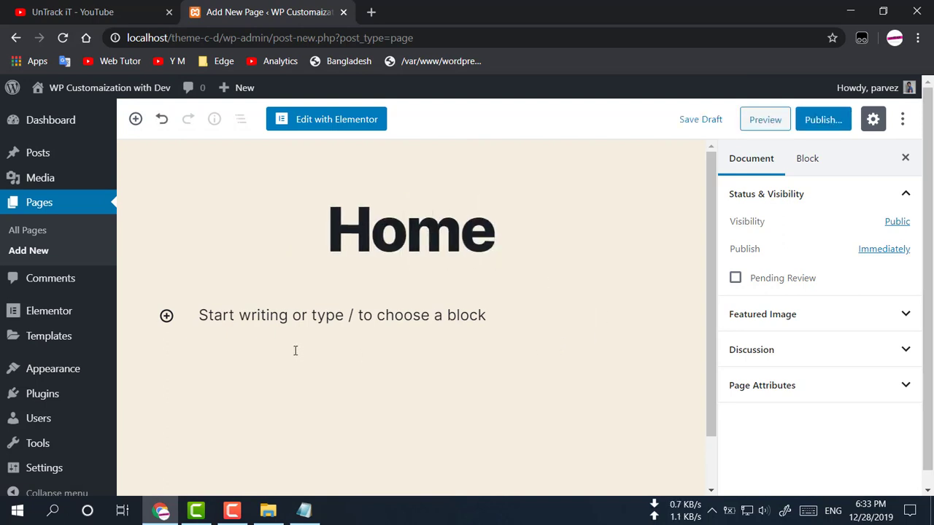
pyautogui.scroll(-1, 294, 350)
pyautogui.scroll(1, 294, 350)
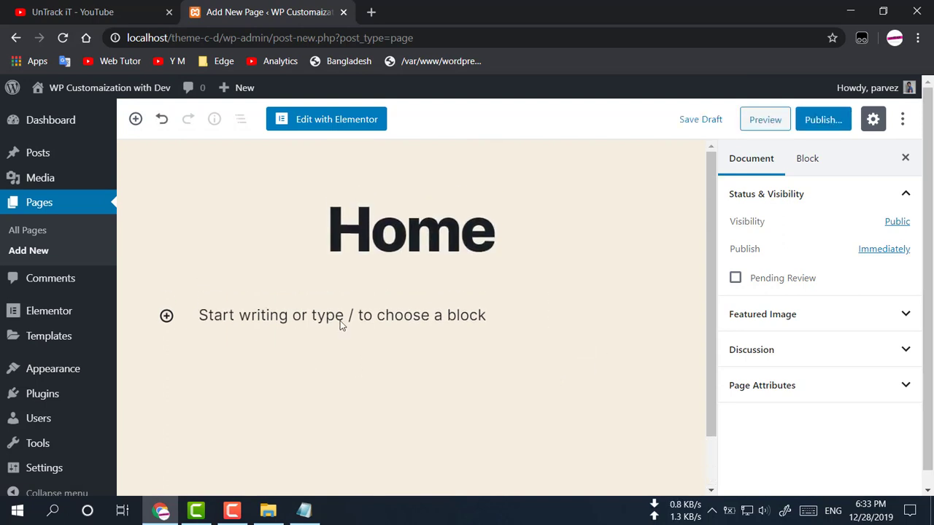
pyautogui.click(832, 122)
pyautogui.click(833, 121)
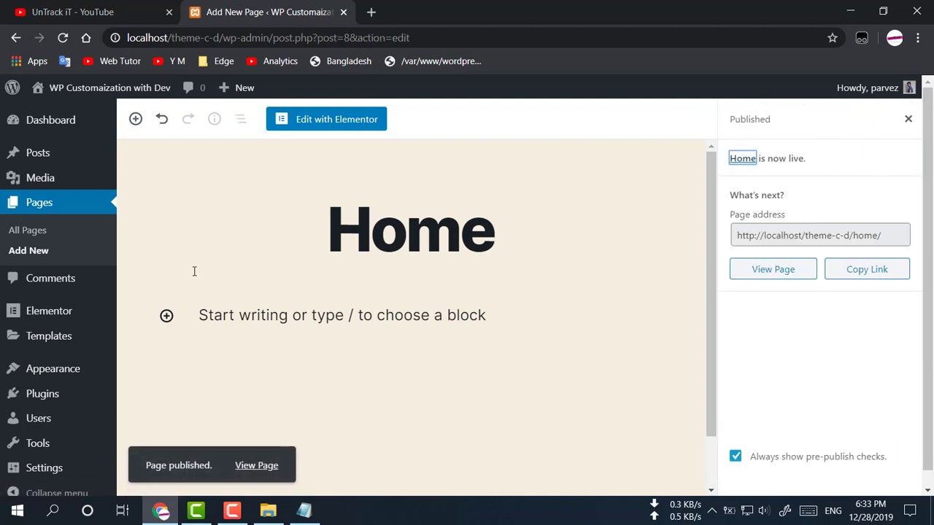
pyautogui.scroll(-1, 44, 387)
# Open the Menus page in a new tab and close the Home page's post-publish panel.
pyautogui.moveTo(52, 367)
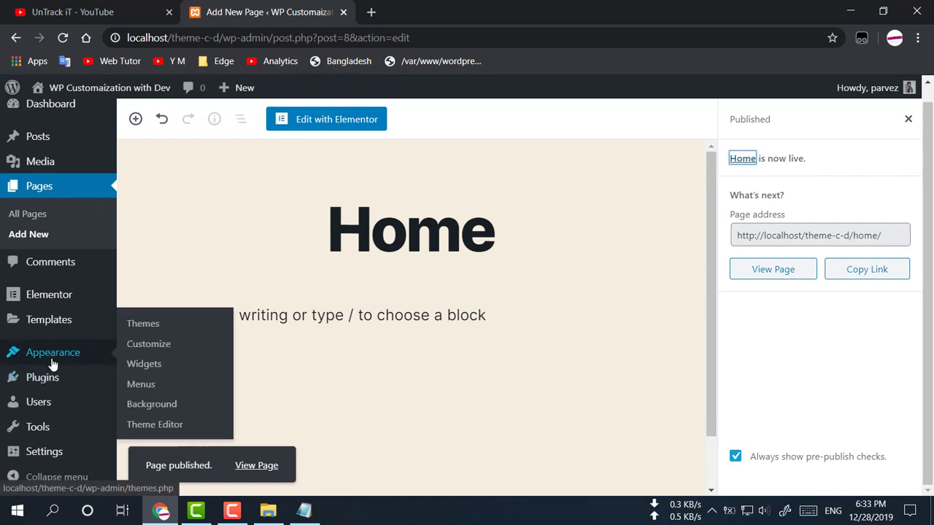
pyautogui.middleClick(148, 388)
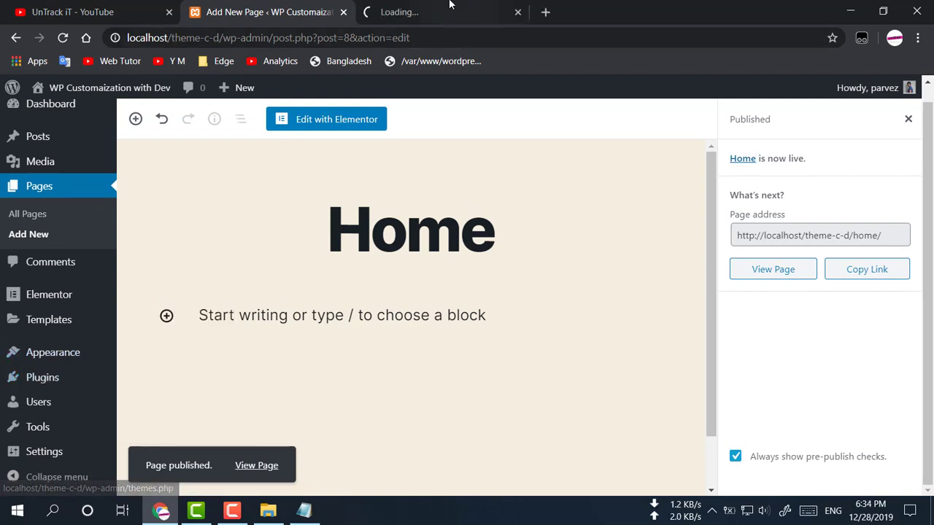
pyautogui.click(449, 7)
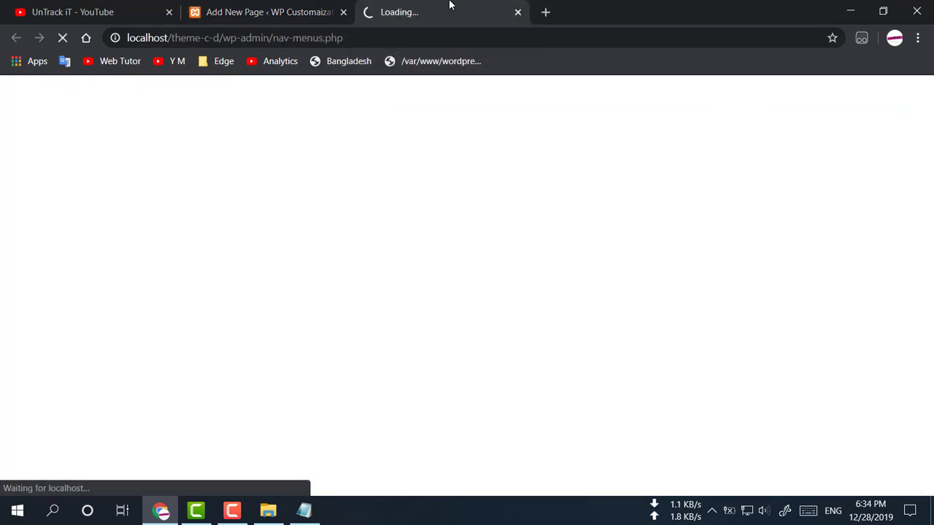
pyautogui.click(254, 7)
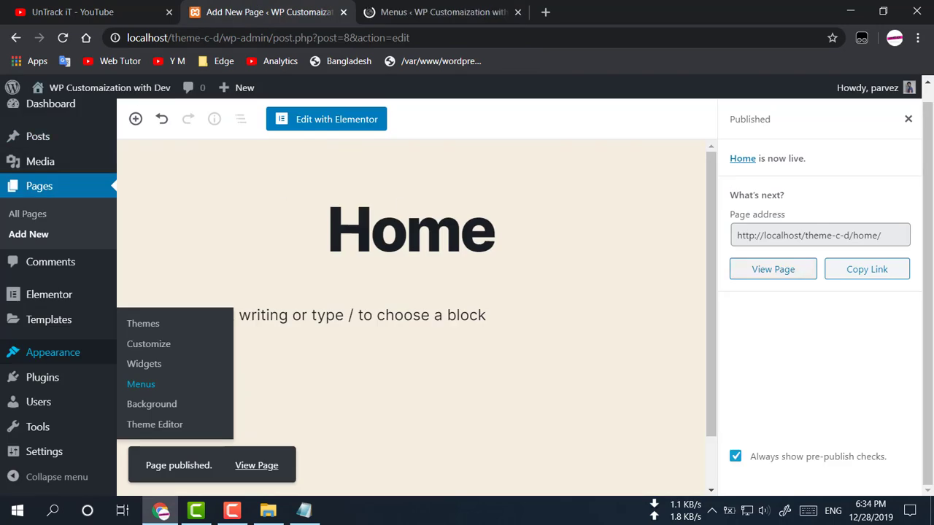
pyautogui.click(908, 121)
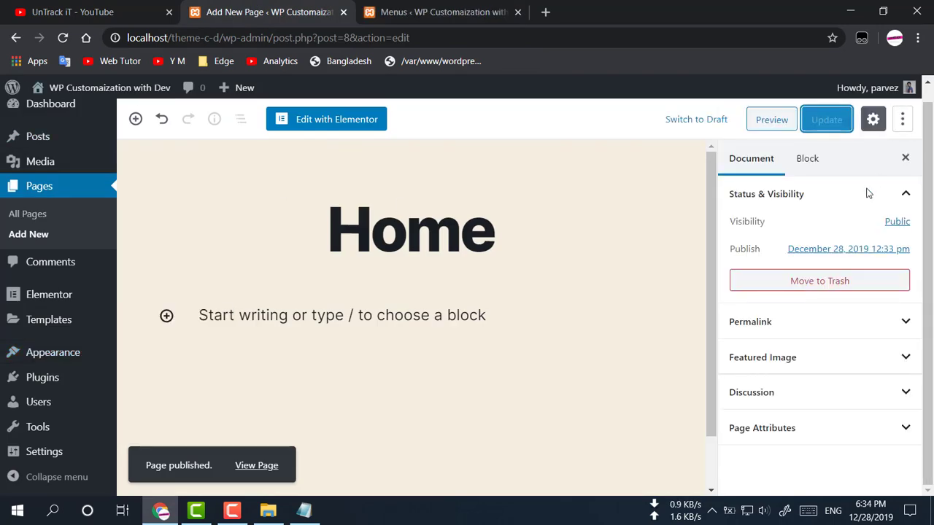
pyautogui.click(885, 438)
pyautogui.click(885, 389)
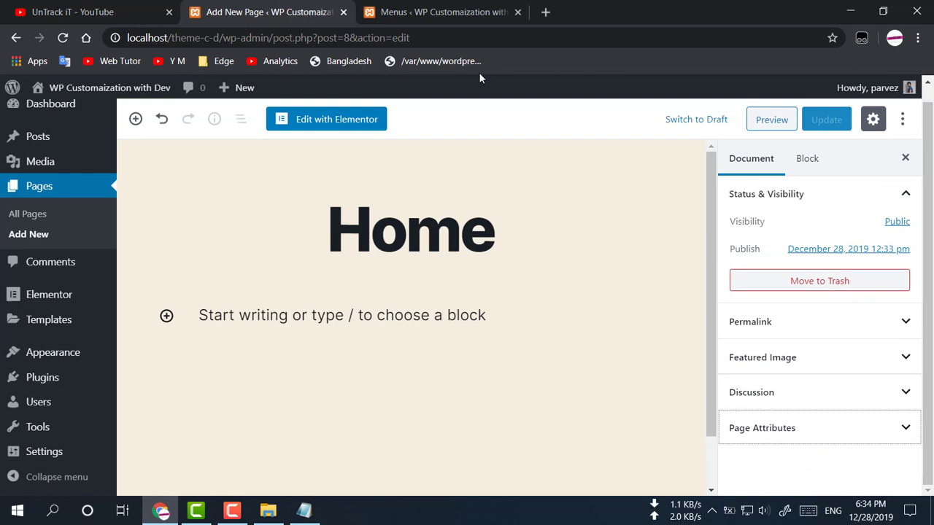
# Create a new navigation menu named 'Main Header'.
pyautogui.click(450, 8)
pyautogui.click(491, 286)
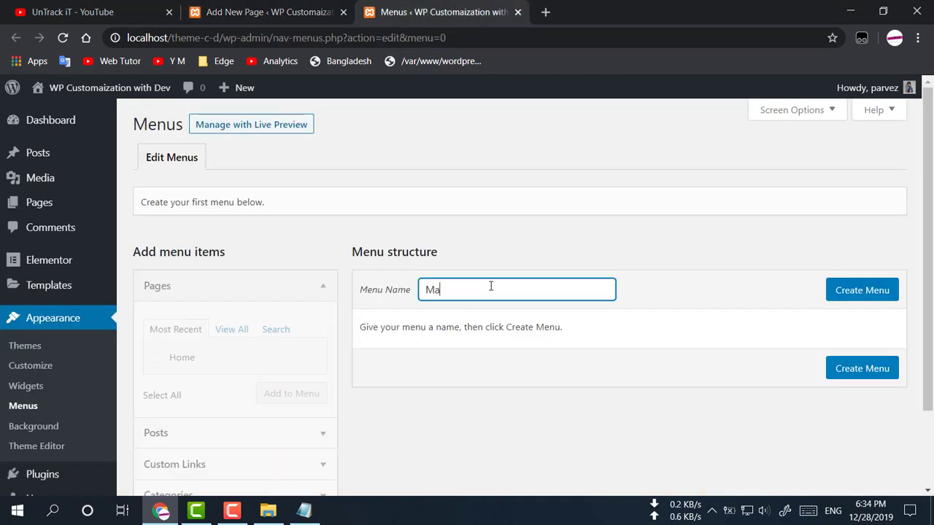
pyautogui.write('Main Header')
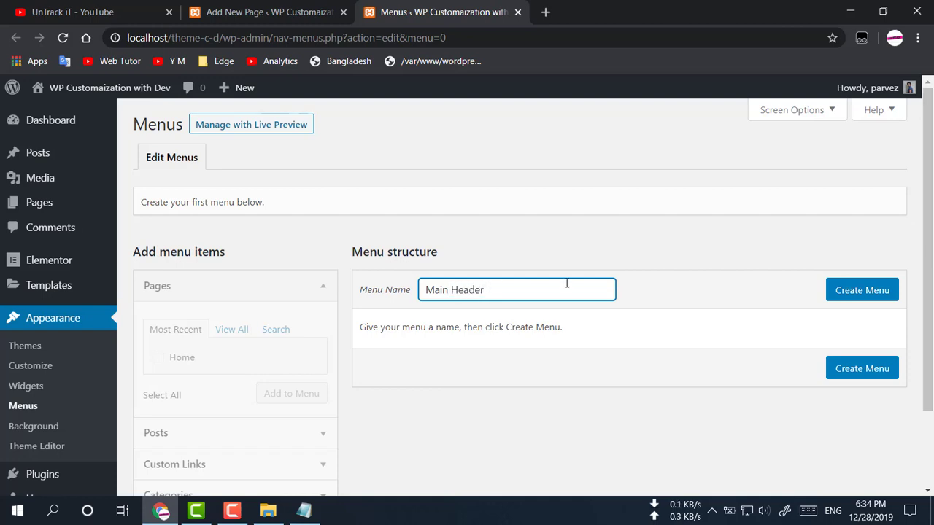
pyautogui.click(867, 291)
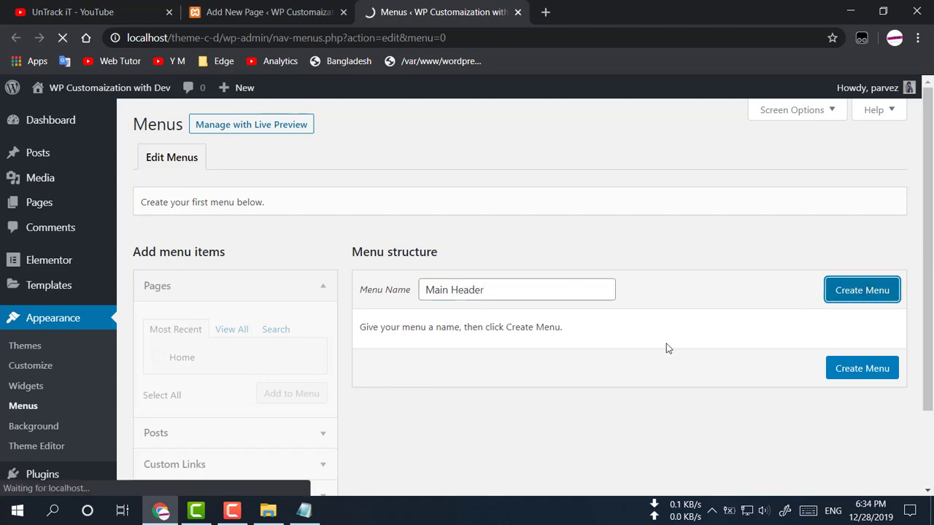
# Assign Main Header to the Desktop Expanded Menu location and add the Home page to it.
pyautogui.scroll(-2, 666, 349)
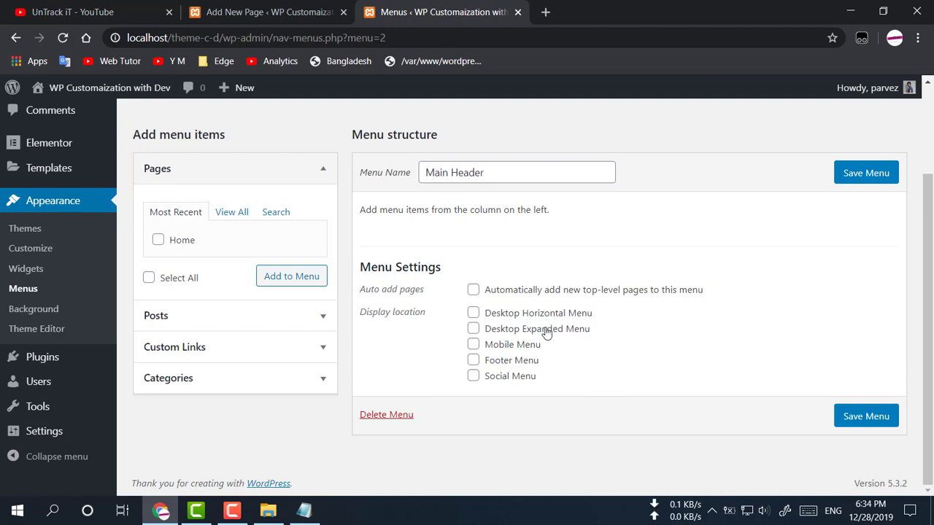
pyautogui.click(476, 330)
pyautogui.scroll(1, 245, 264)
pyautogui.click(177, 320)
pyautogui.click(292, 350)
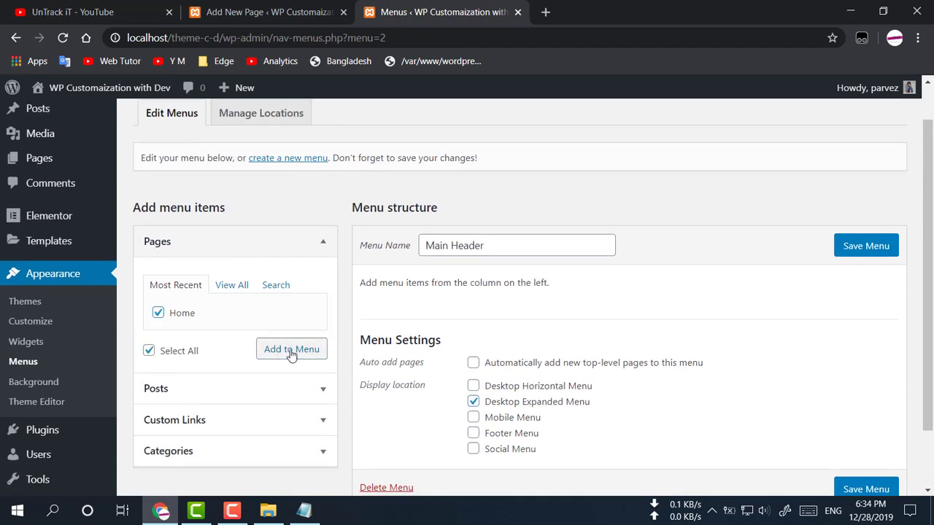
# Save the Main Header menu and open the live site in a new tab.
pyautogui.scroll(-3, 650, 386)
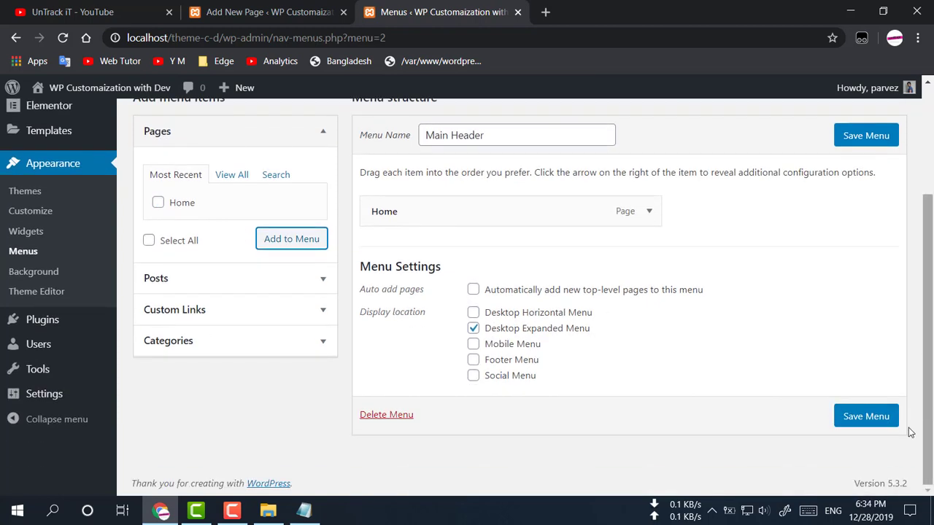
pyautogui.click(882, 415)
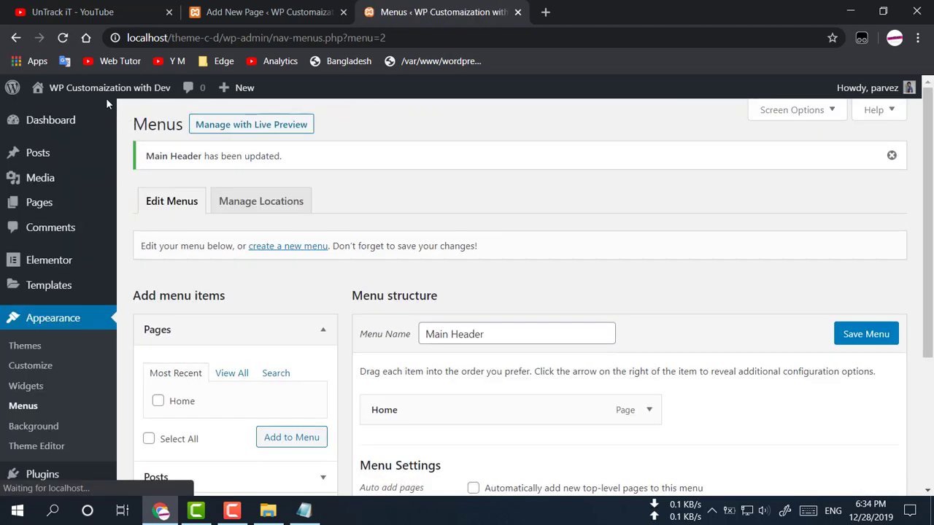
pyautogui.moveTo(86, 93)
pyautogui.click(139, 115)
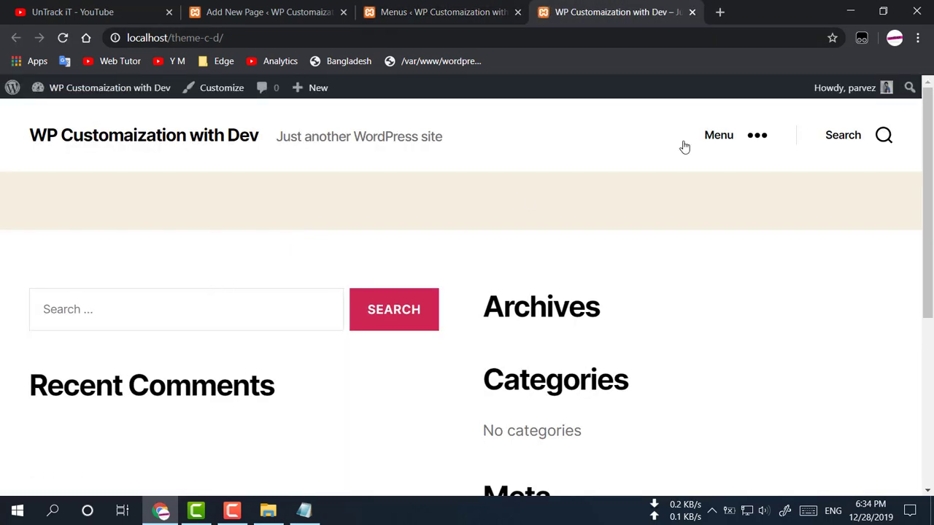
# Check the live site's slide-out menu for the Home link.
pyautogui.click(760, 137)
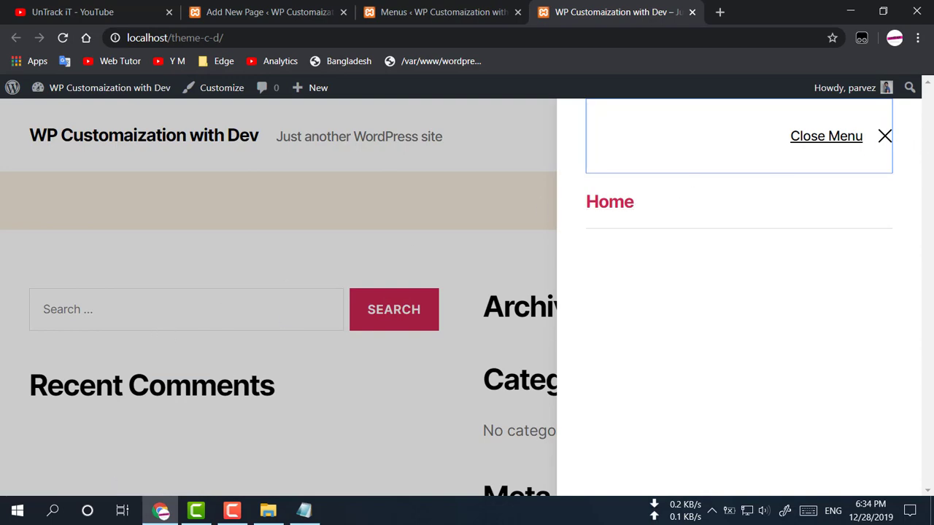
pyautogui.click(884, 136)
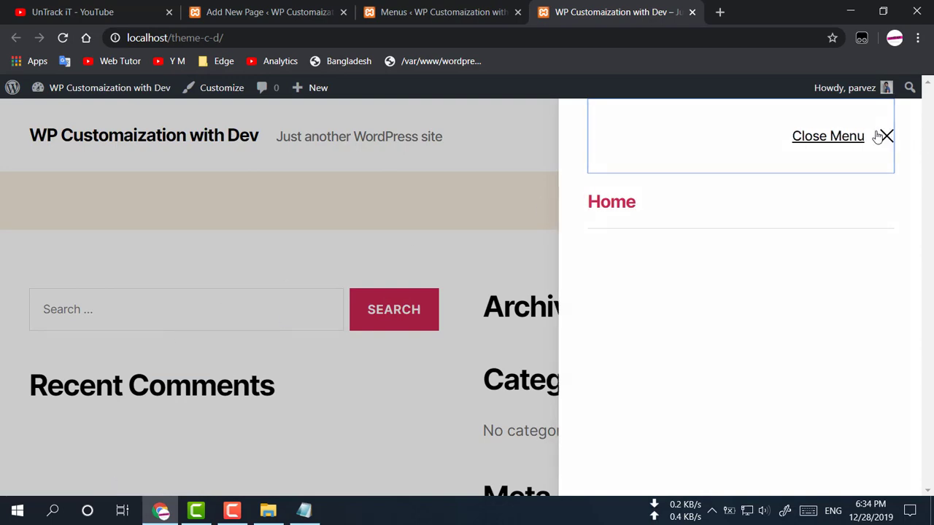
pyautogui.click(437, 12)
# Add the Desktop Horizontal Menu location to Main Header, save, and reload the live site.
pyautogui.scroll(-3, 567, 396)
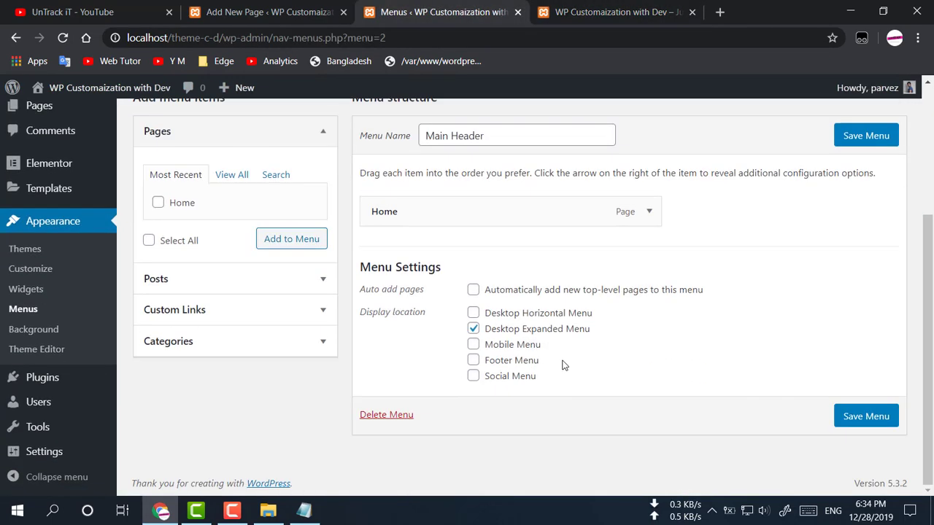
pyautogui.scroll(2, 561, 358)
pyautogui.scroll(-2, 561, 358)
pyautogui.click(473, 313)
pyautogui.click(861, 422)
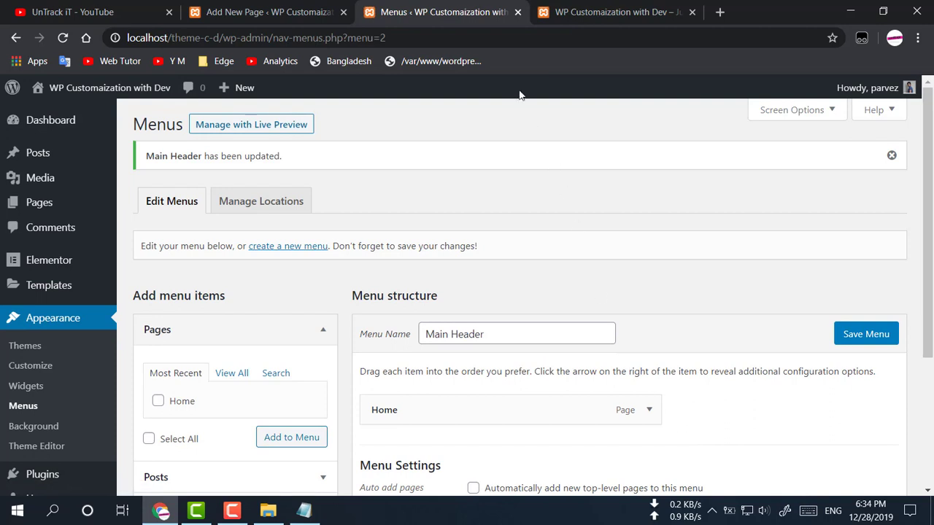
pyautogui.click(620, 11)
pyautogui.click(63, 37)
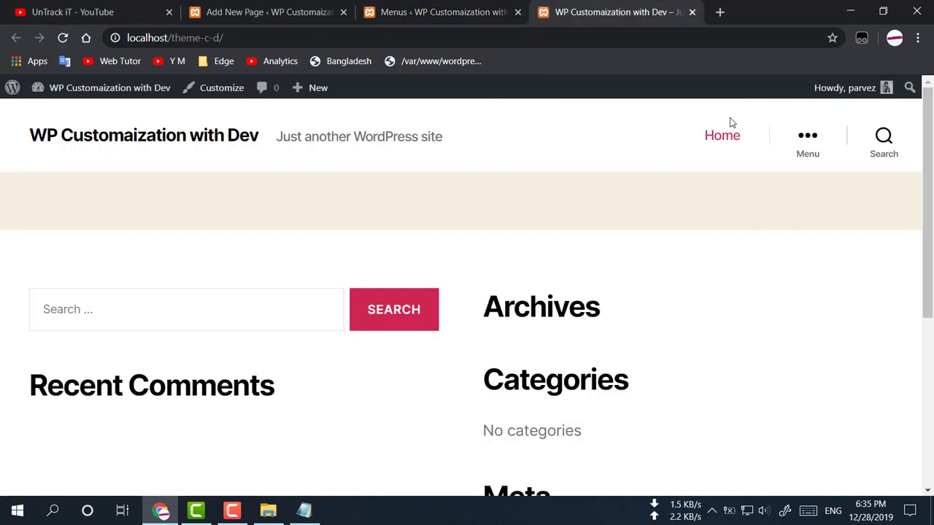
# Remove Main Header from Desktop Expanded Menu, save, and reload the live site to check.
pyautogui.click(434, 12)
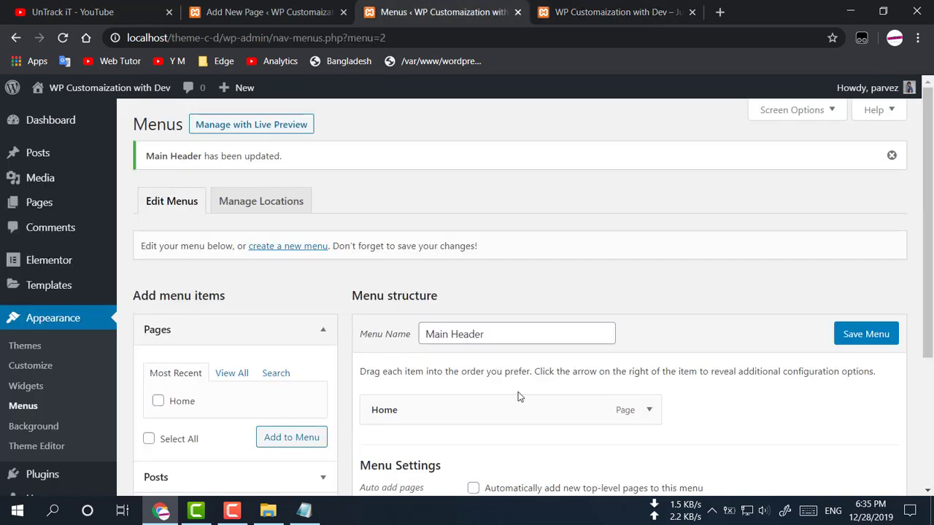
pyautogui.scroll(-2, 533, 409)
pyautogui.scroll(-1, 519, 407)
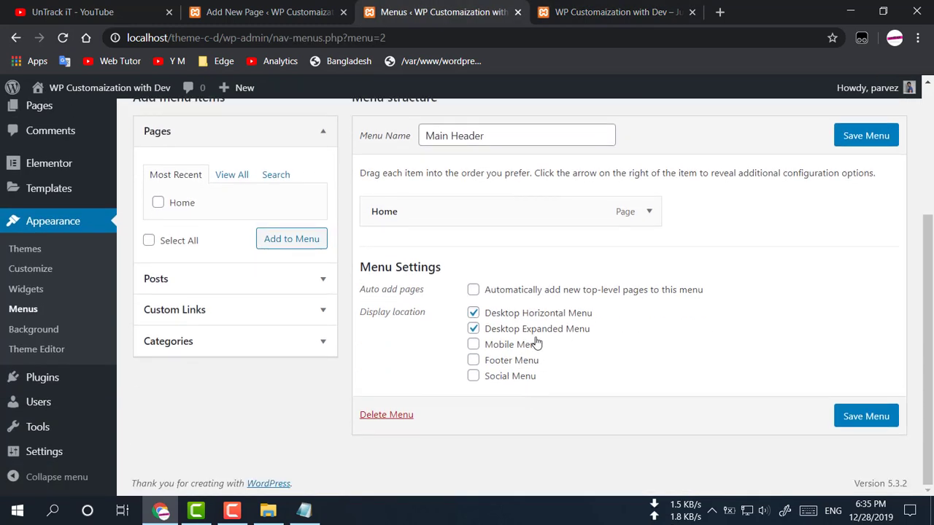
pyautogui.click(474, 328)
pyautogui.click(850, 421)
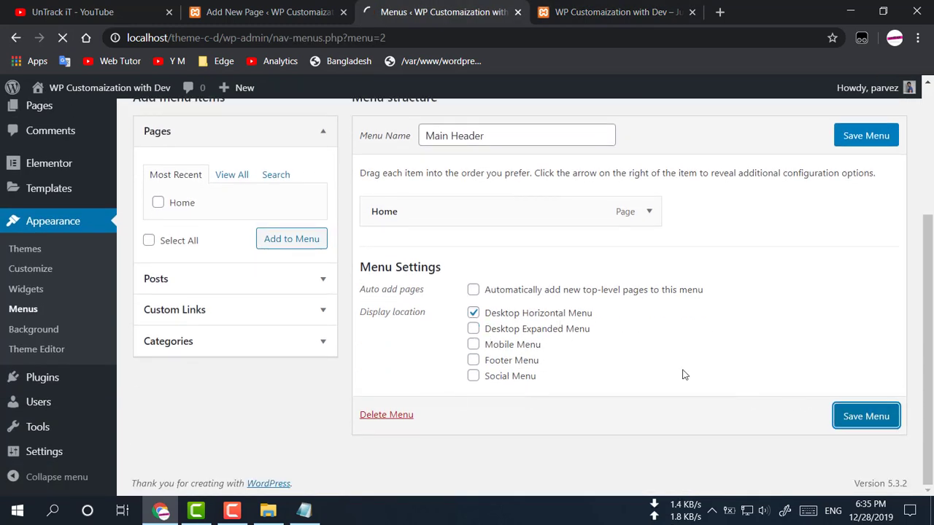
pyautogui.hotkey('ctrl', 'Tab')
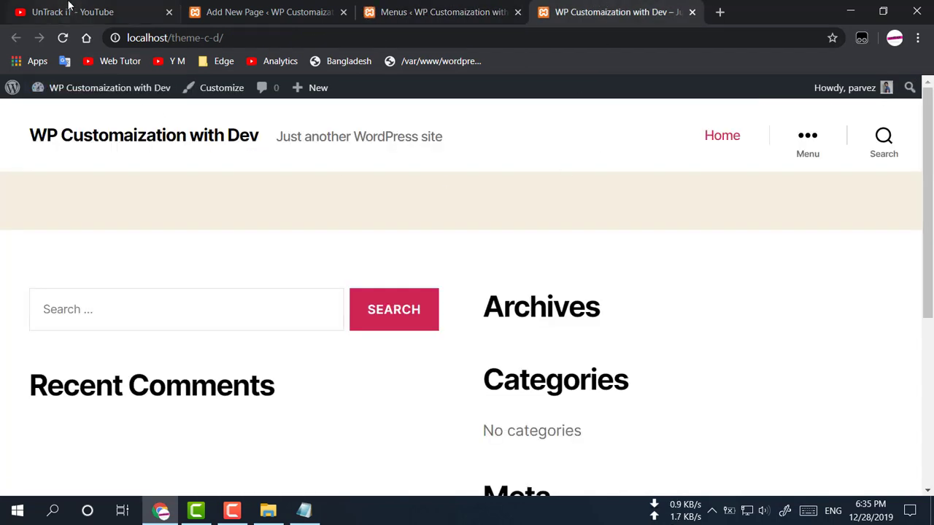
pyautogui.click(63, 37)
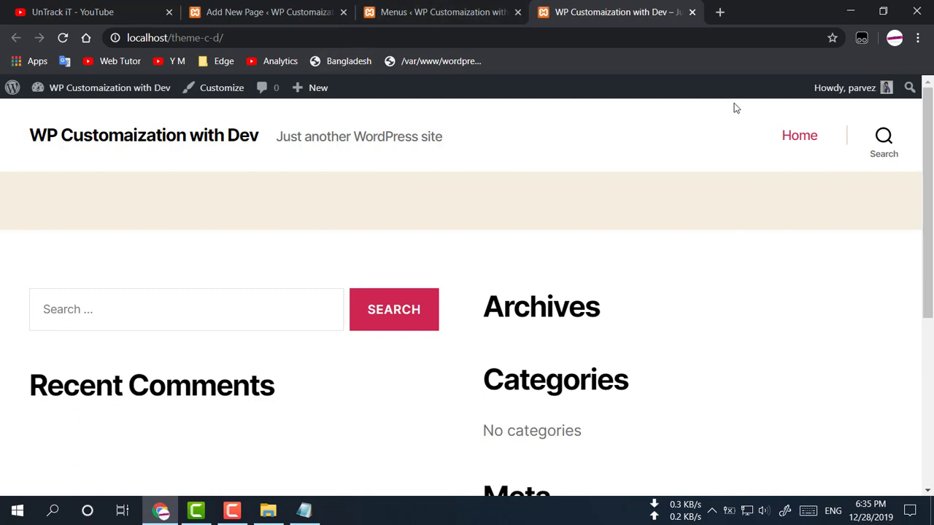
pyautogui.click(233, 510)
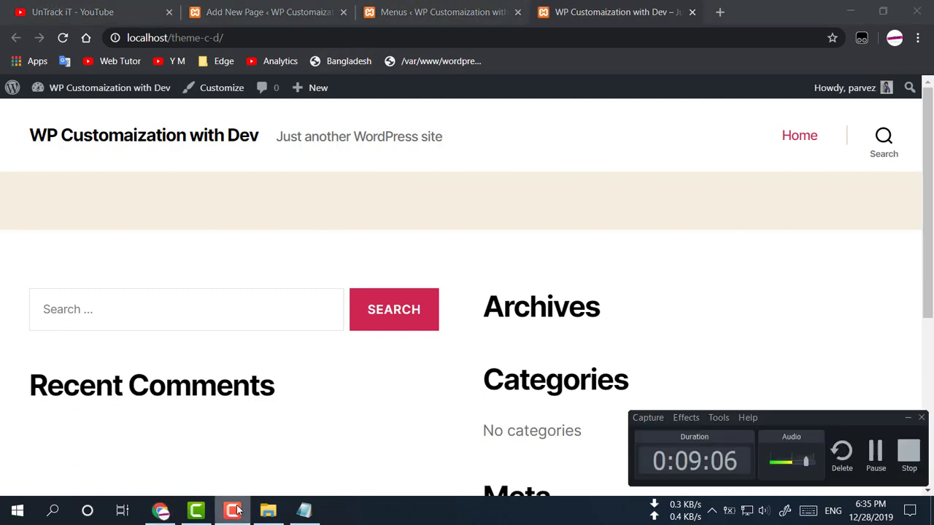